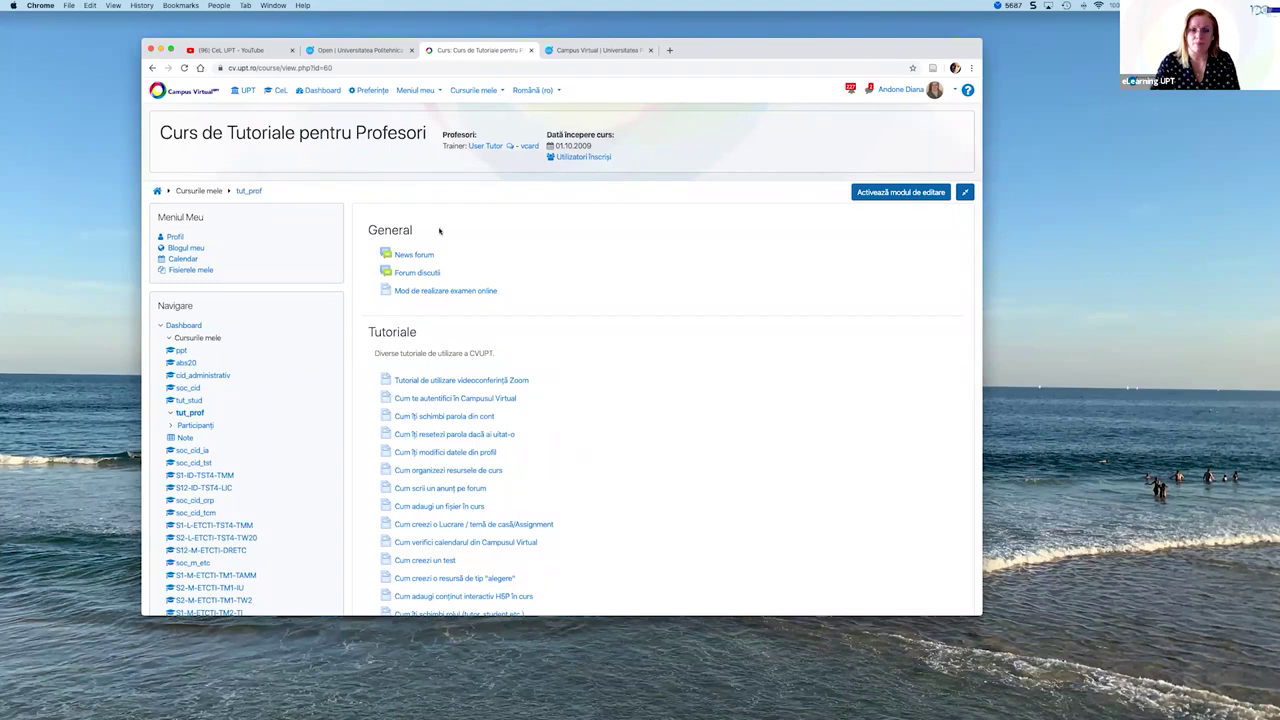
{"action": "scroll", "coordinate": [685, 272], "scroll_direction": "down", "scroll_amount": 2}
{"action": "scroll", "coordinate": [683, 270], "scroll_direction": "up", "scroll_amount": 2}
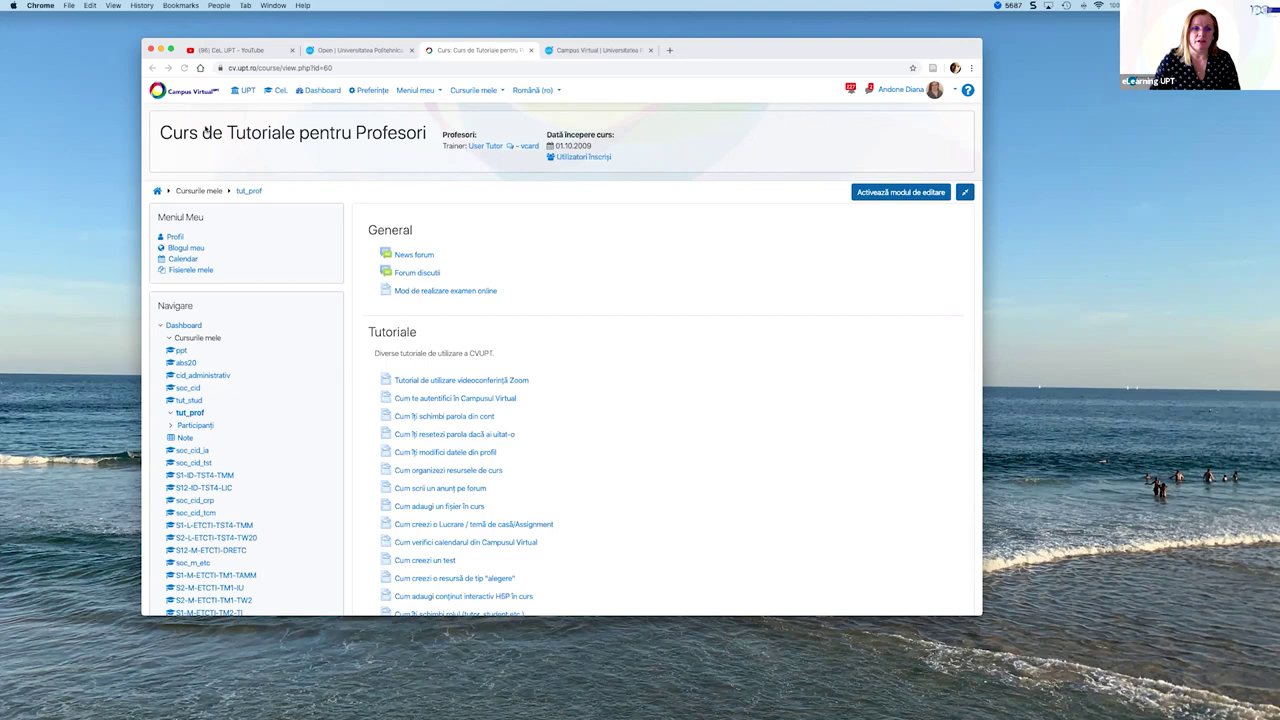
{"action": "scroll", "coordinate": [540, 220], "scroll_direction": "down", "scroll_amount": 2}
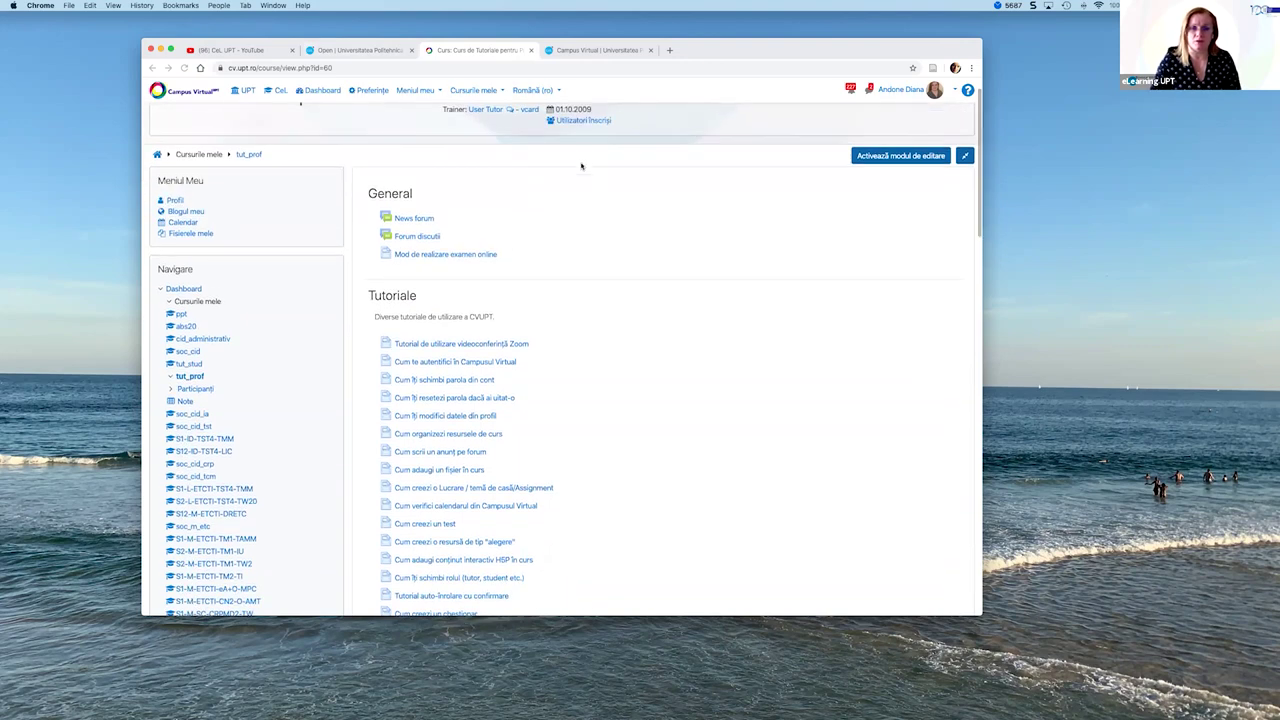
{"action": "scroll", "coordinate": [600, 160], "scroll_direction": "up", "scroll_amount": 2}
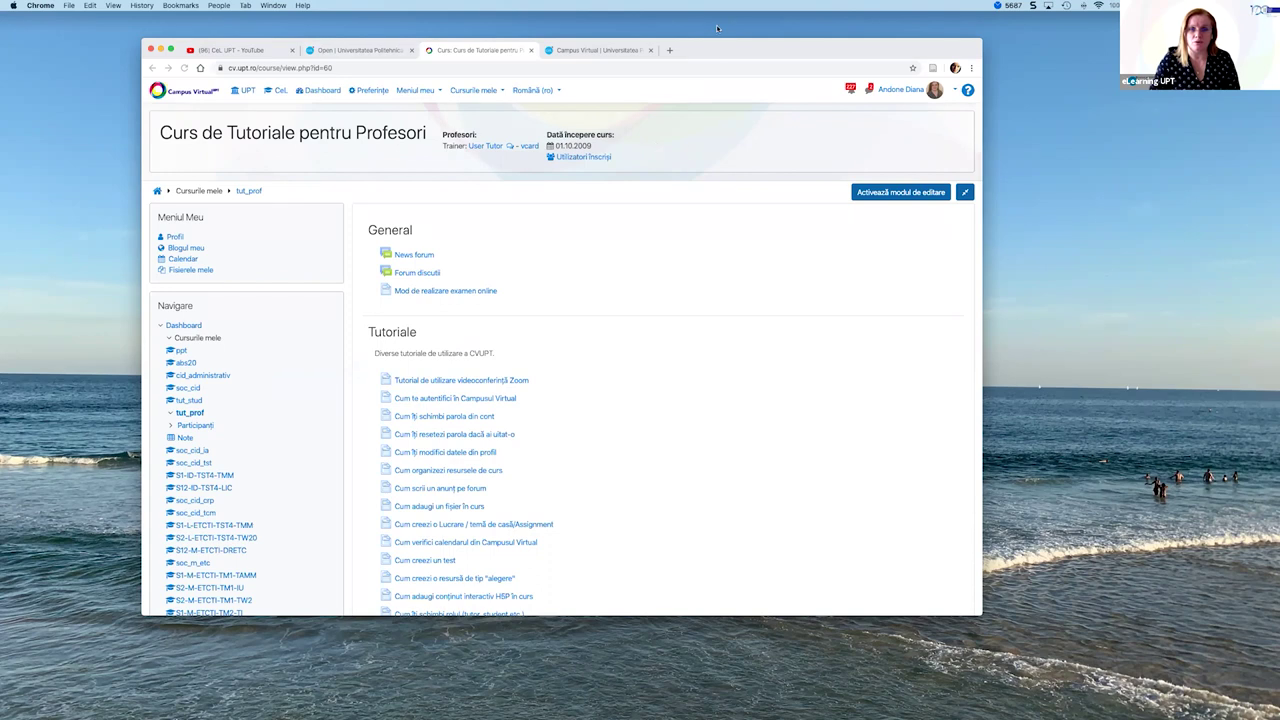
{"action": "left_click_drag", "start_coordinate": [718, 42], "coordinate": [714, 36]}
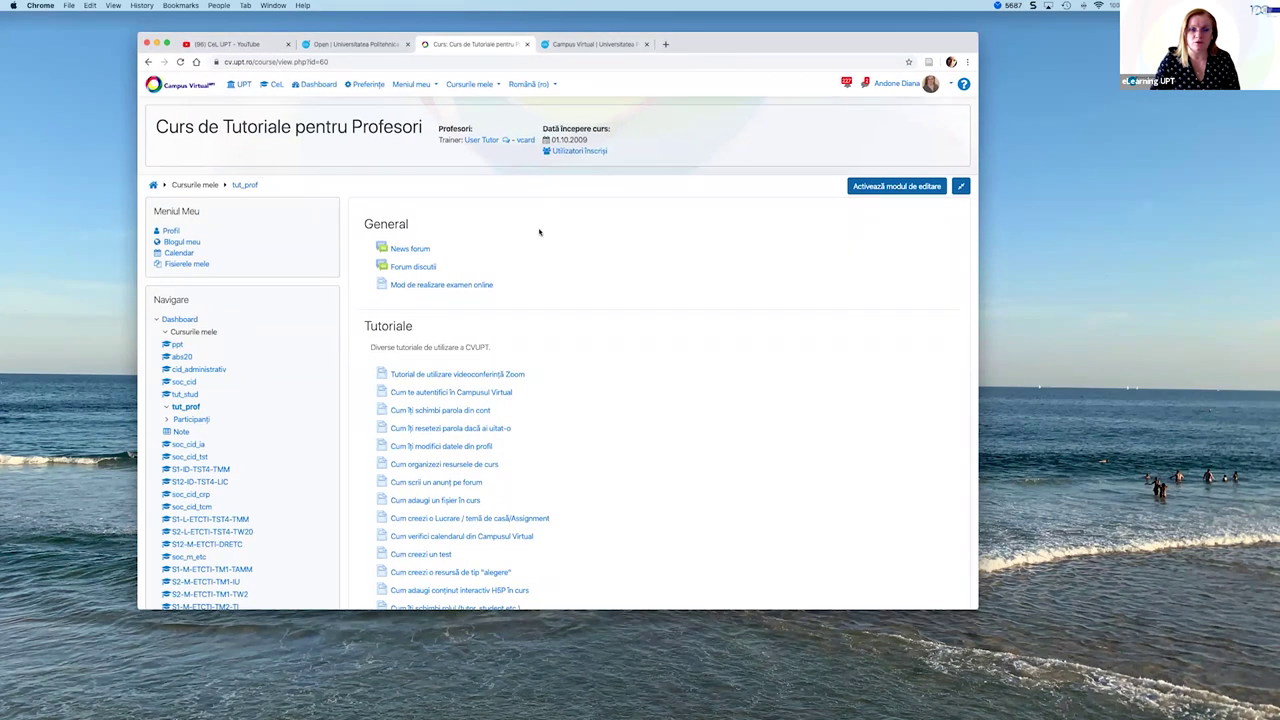
- View the News forum discussions, and return to the tut_prof course page
{"action": "scroll", "coordinate": [539, 232], "scroll_direction": "down", "scroll_amount": 5}
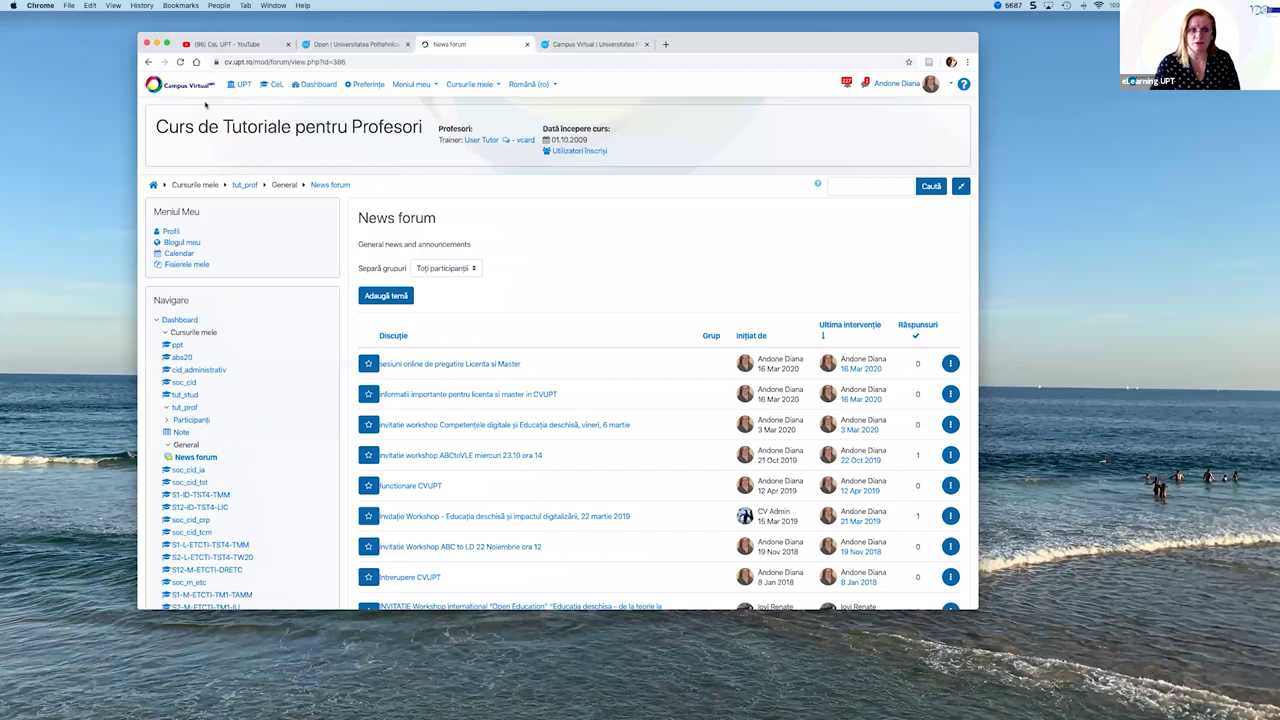
{"action": "left_click", "coordinate": [246, 186]}
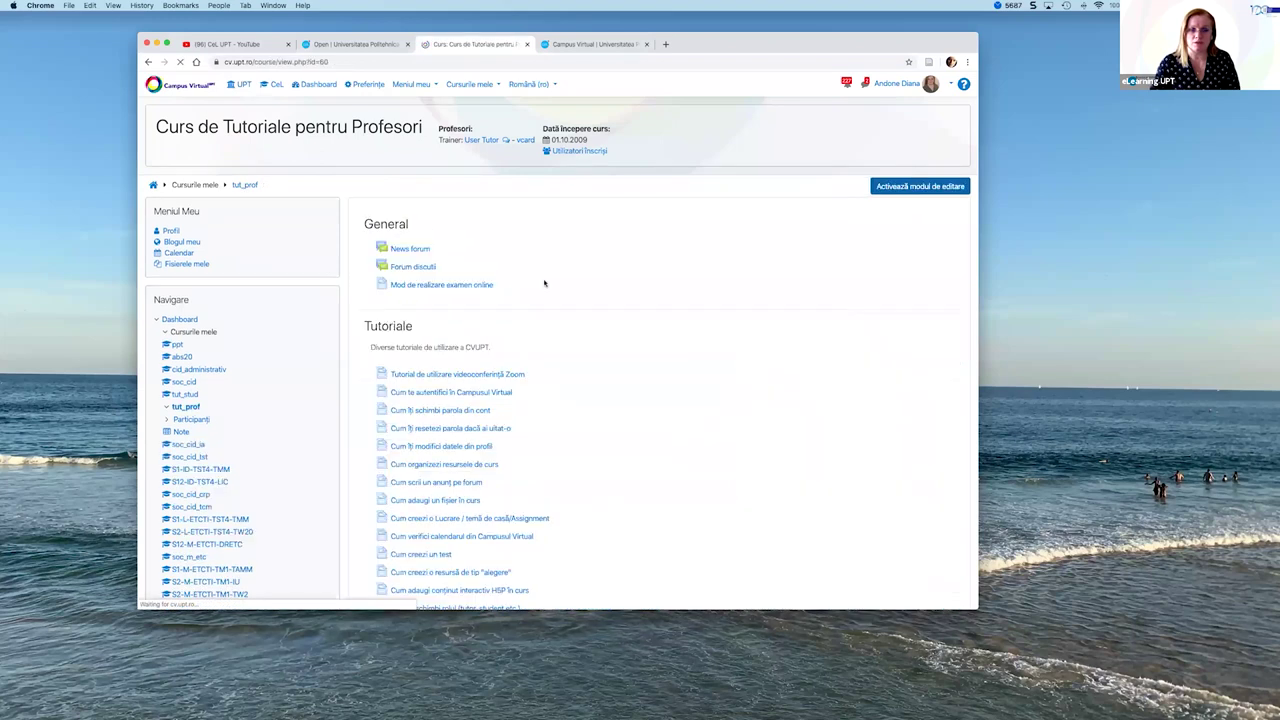
- Look through the Tutoriale list and open the page "Sesiune de pregatire CVUPT online (16.03.20)" under Sesiuni de pregatire
{"action": "scroll", "coordinate": [544, 284], "scroll_direction": "down", "scroll_amount": 5}
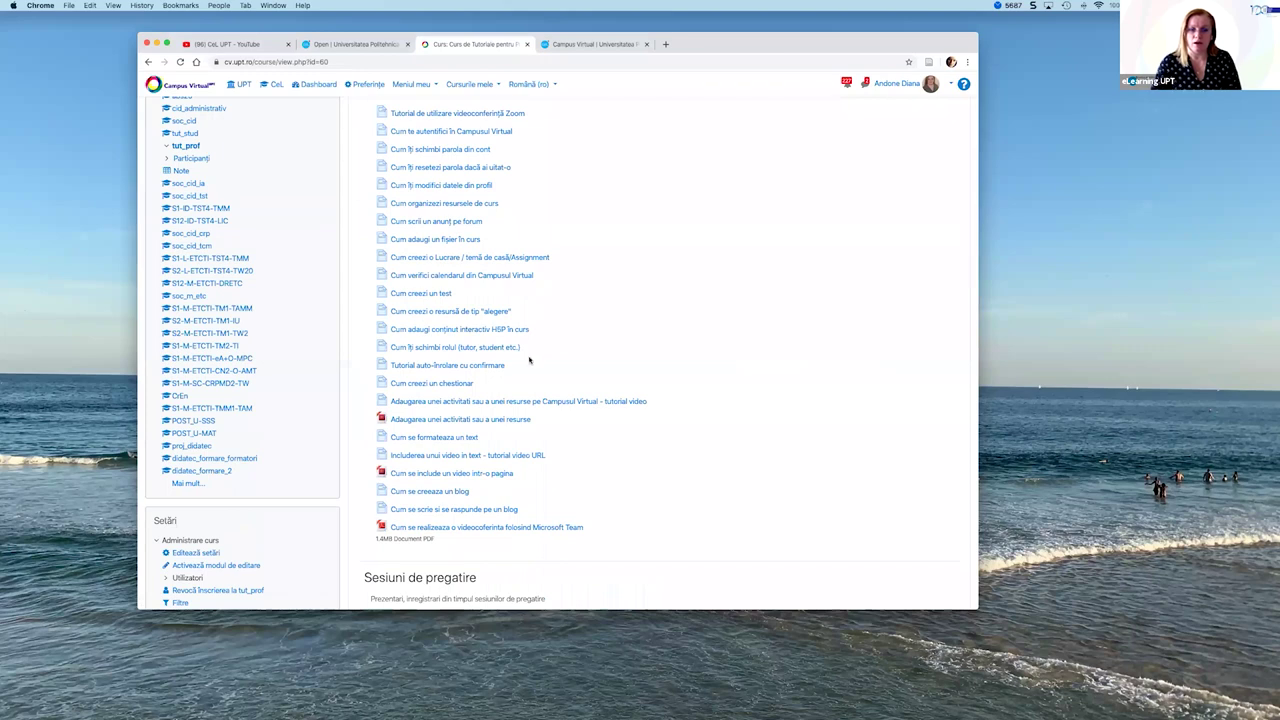
{"action": "scroll", "coordinate": [462, 351], "scroll_direction": "down", "scroll_amount": 1}
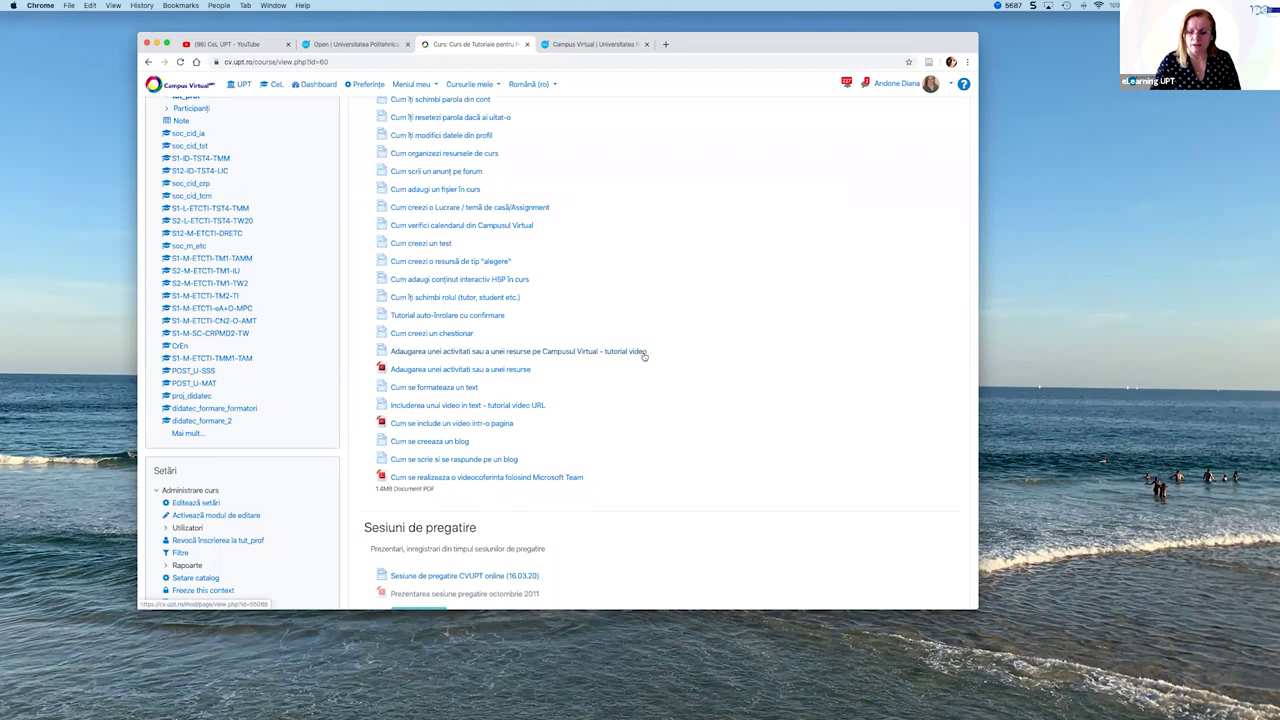
{"action": "scroll", "coordinate": [610, 364], "scroll_direction": "down", "scroll_amount": 2}
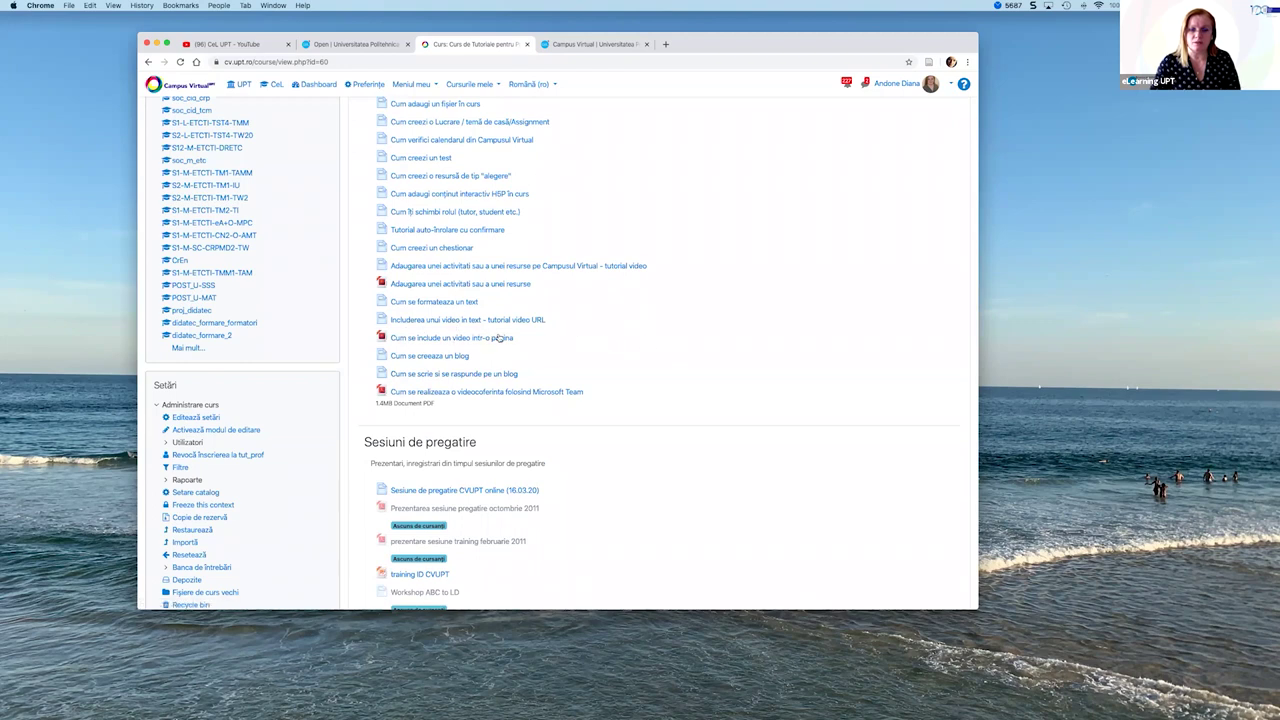
{"action": "scroll", "coordinate": [603, 367], "scroll_direction": "down", "scroll_amount": 2}
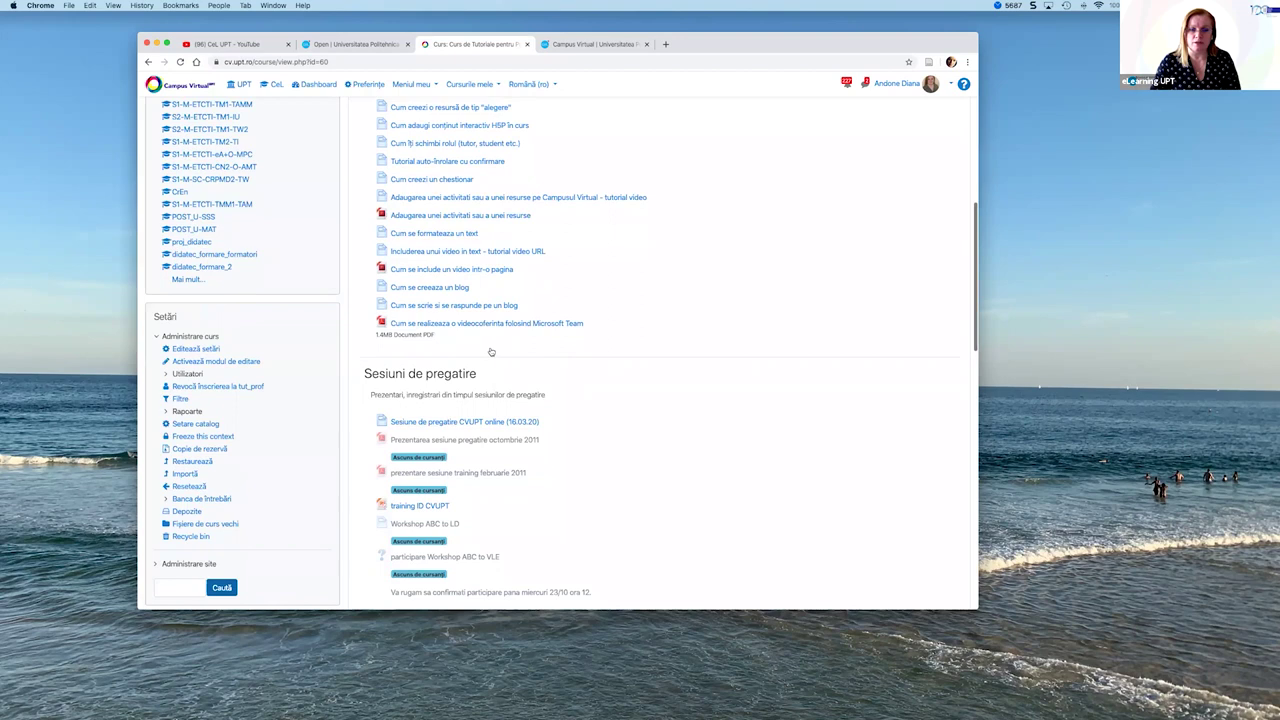
{"action": "scroll", "coordinate": [585, 360], "scroll_direction": "down", "scroll_amount": 2}
{"action": "left_click", "coordinate": [530, 350]}
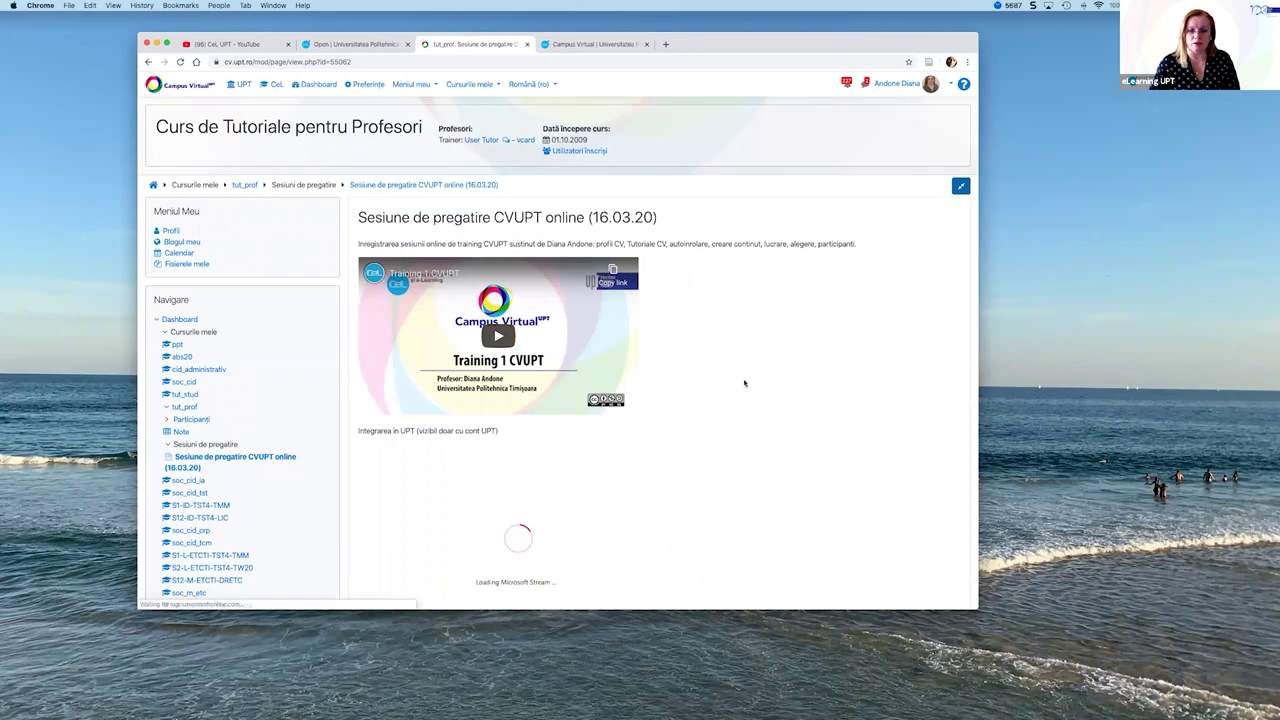
- Examine the training session page, including the Training 1 CVUPT video, the Microsoft Stream embed and the tutorial and support links
{"action": "scroll", "coordinate": [744, 383], "scroll_direction": "down", "scroll_amount": 1}
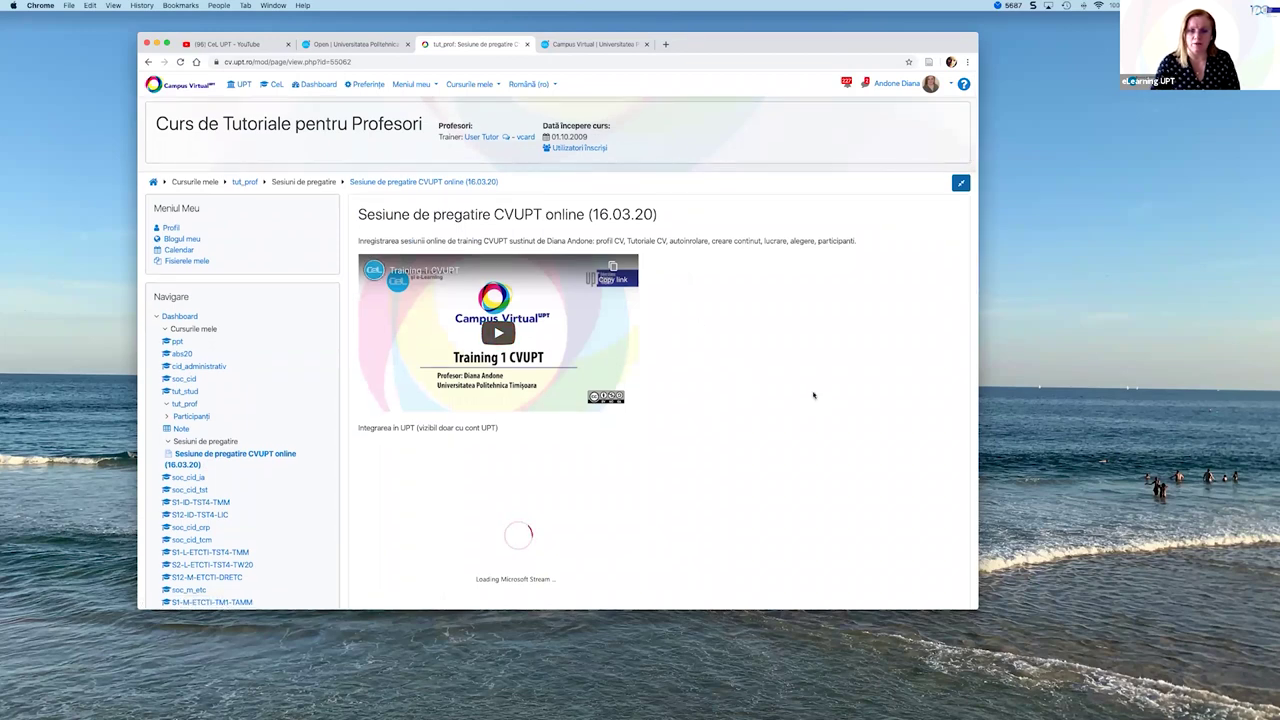
{"action": "scroll", "coordinate": [509, 371], "scroll_direction": "down", "scroll_amount": 2}
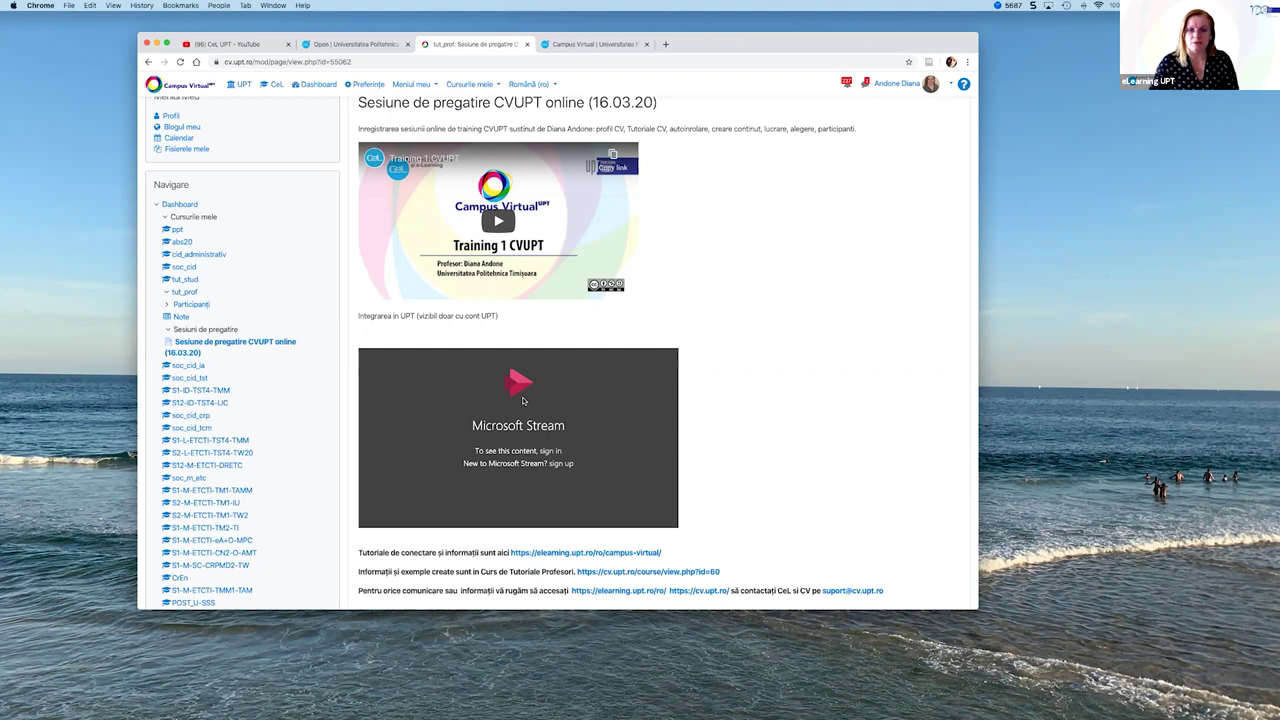
{"action": "scroll", "coordinate": [522, 400], "scroll_direction": "up", "scroll_amount": 1}
{"action": "scroll", "coordinate": [587, 495], "scroll_direction": "down", "scroll_amount": 2}
{"action": "scroll", "coordinate": [587, 495], "scroll_direction": "down", "scroll_amount": 1}
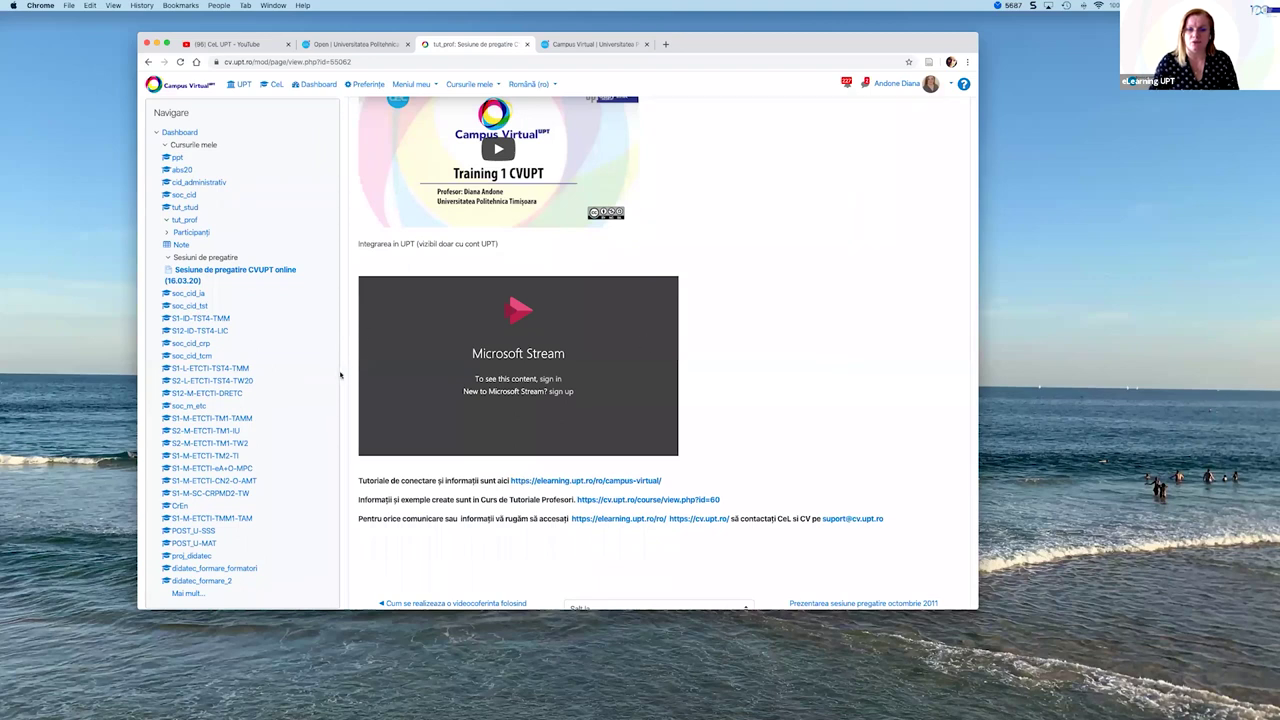
{"action": "scroll", "coordinate": [596, 347], "scroll_direction": "up", "scroll_amount": 2}
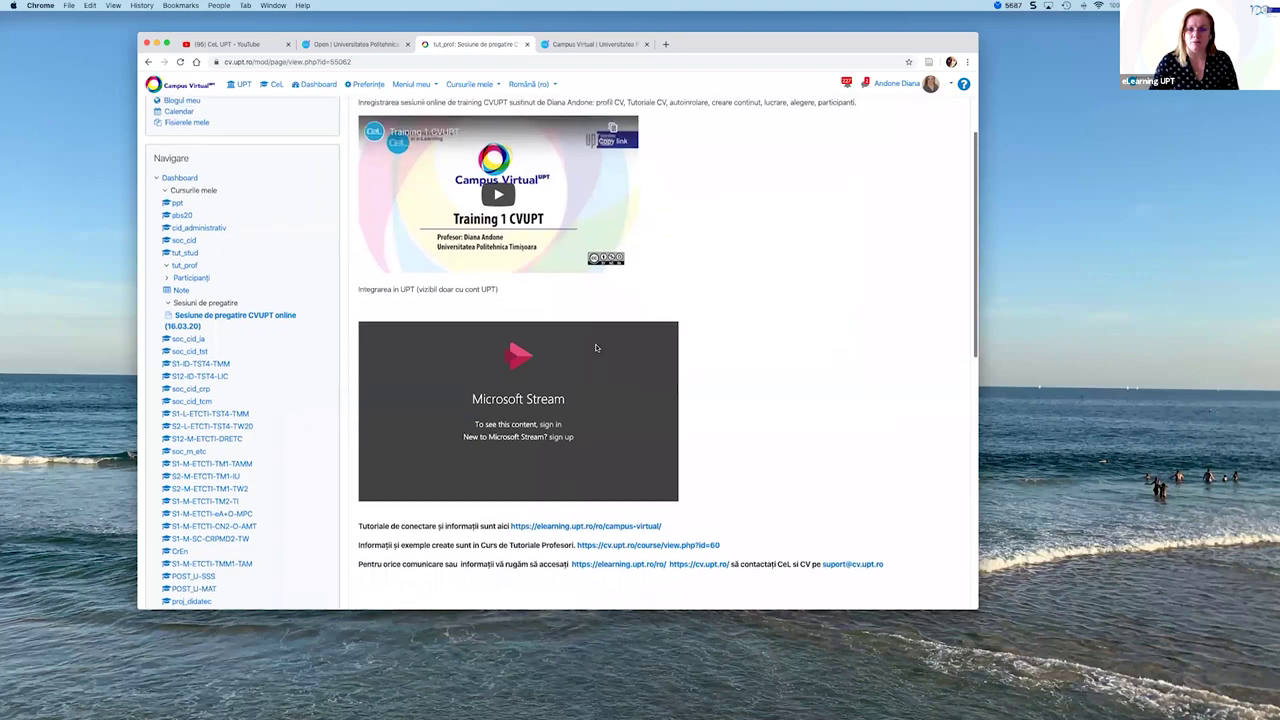
{"action": "scroll", "coordinate": [600, 349], "scroll_direction": "up", "scroll_amount": 3}
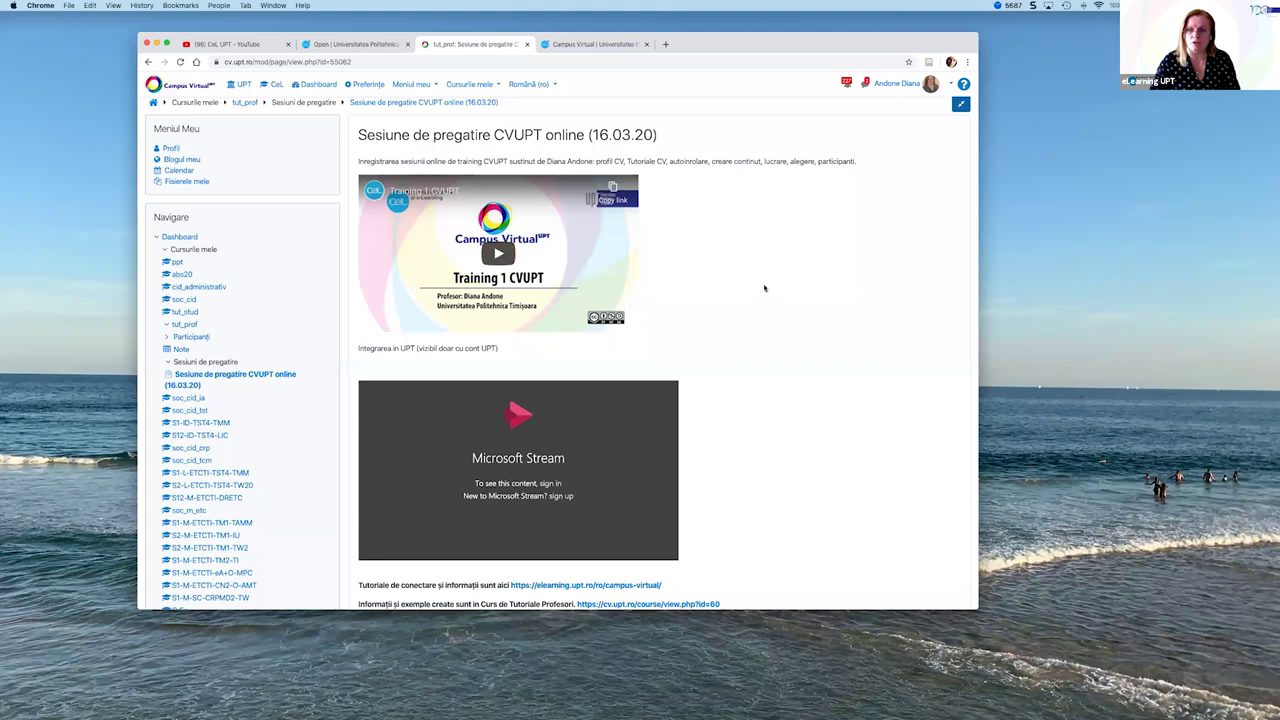
{"action": "scroll", "coordinate": [418, 287], "scroll_direction": "up", "scroll_amount": 1}
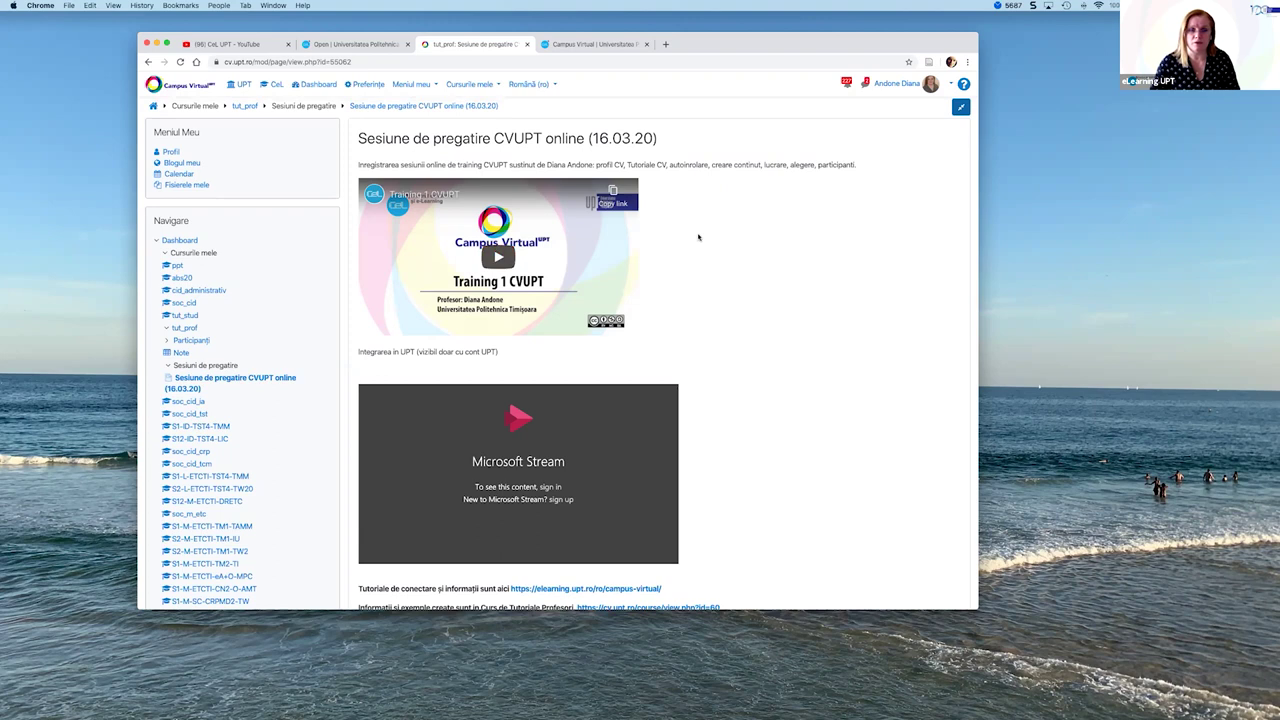
{"action": "scroll", "coordinate": [700, 239], "scroll_direction": "up", "scroll_amount": 1}
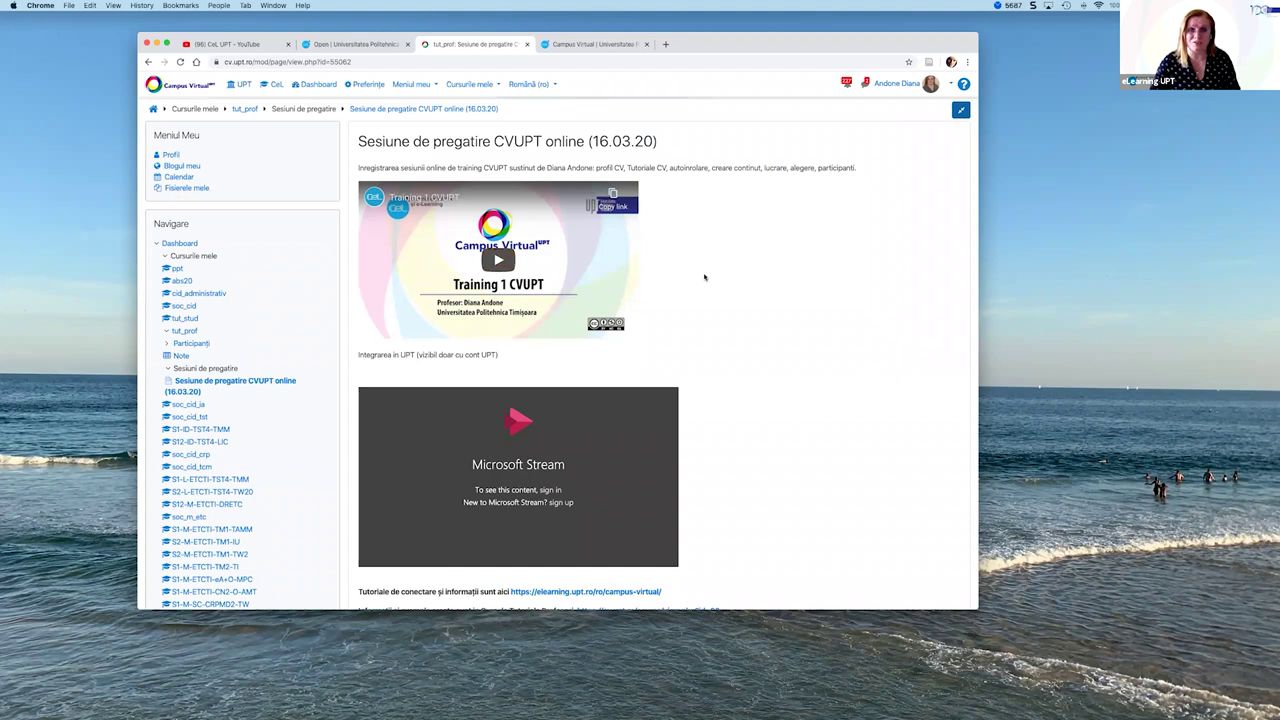
{"action": "scroll", "coordinate": [600, 290], "scroll_direction": "down", "scroll_amount": 1}
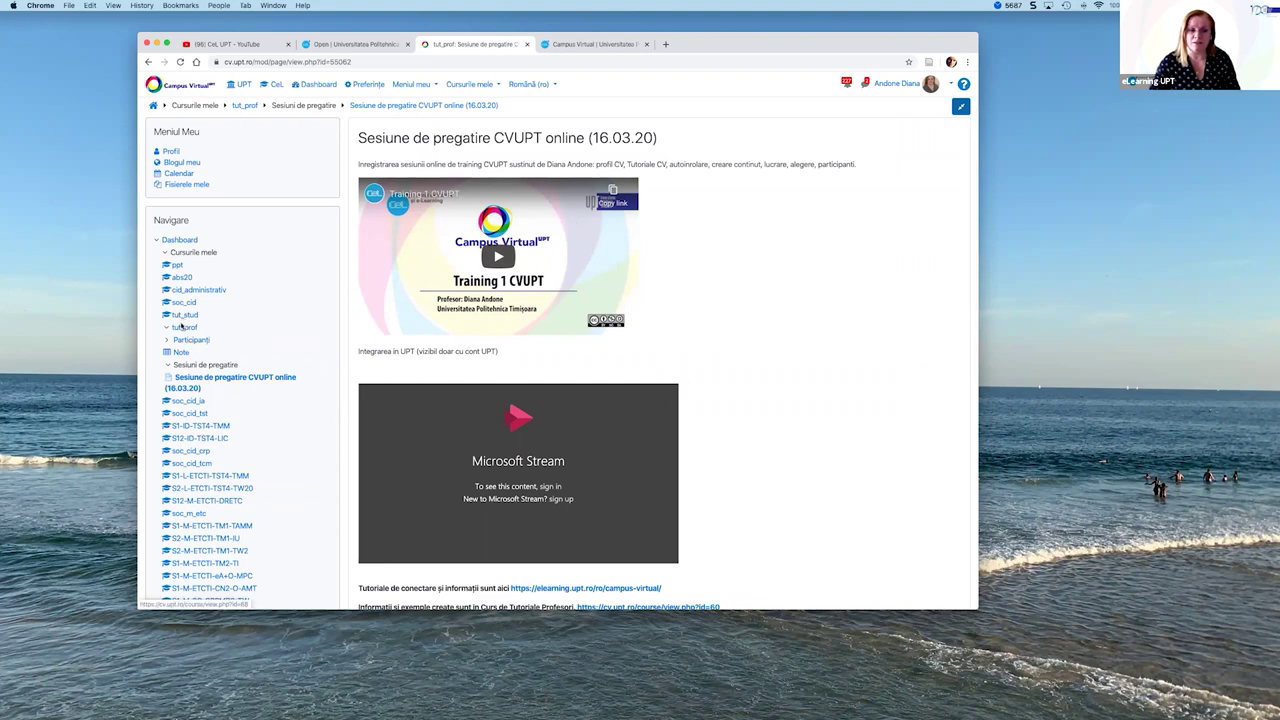
- Open the tut_prof course's Participanți list and review its roles, groups and last access columns
{"action": "left_click", "coordinate": [192, 341]}
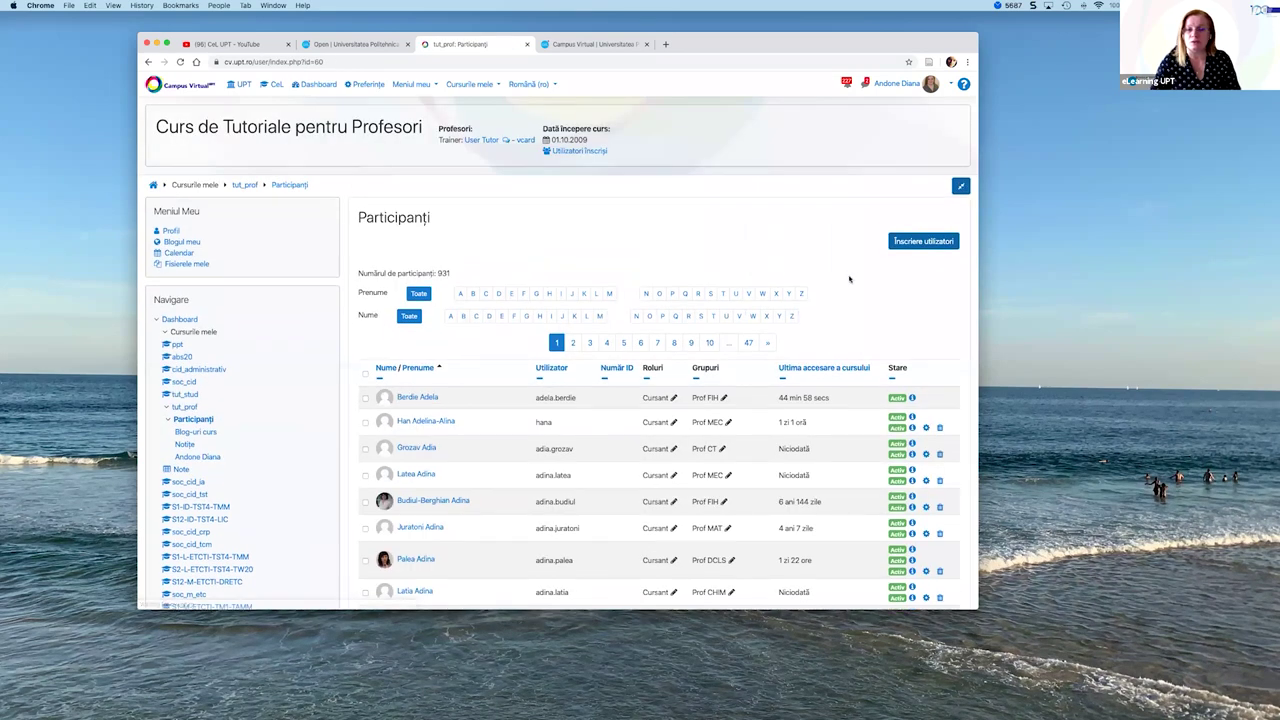
{"action": "scroll", "coordinate": [826, 267], "scroll_direction": "down", "scroll_amount": 1}
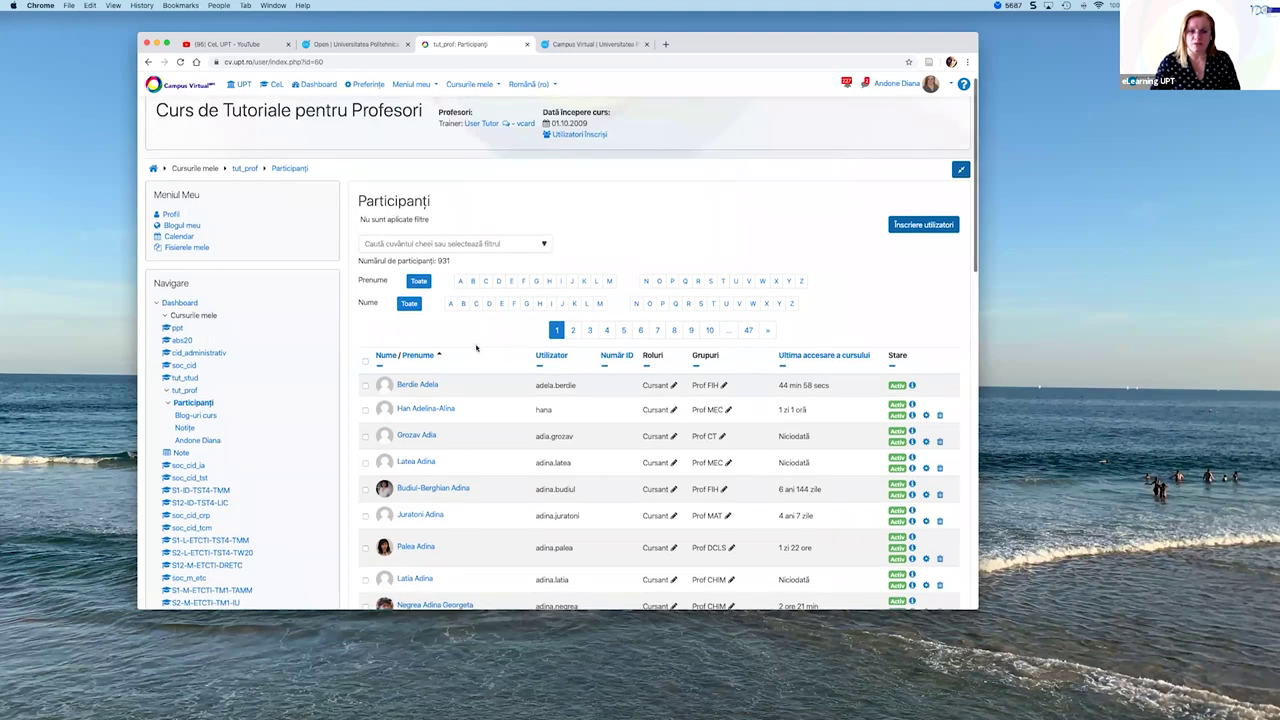
{"action": "scroll", "coordinate": [476, 347], "scroll_direction": "down", "scroll_amount": 2}
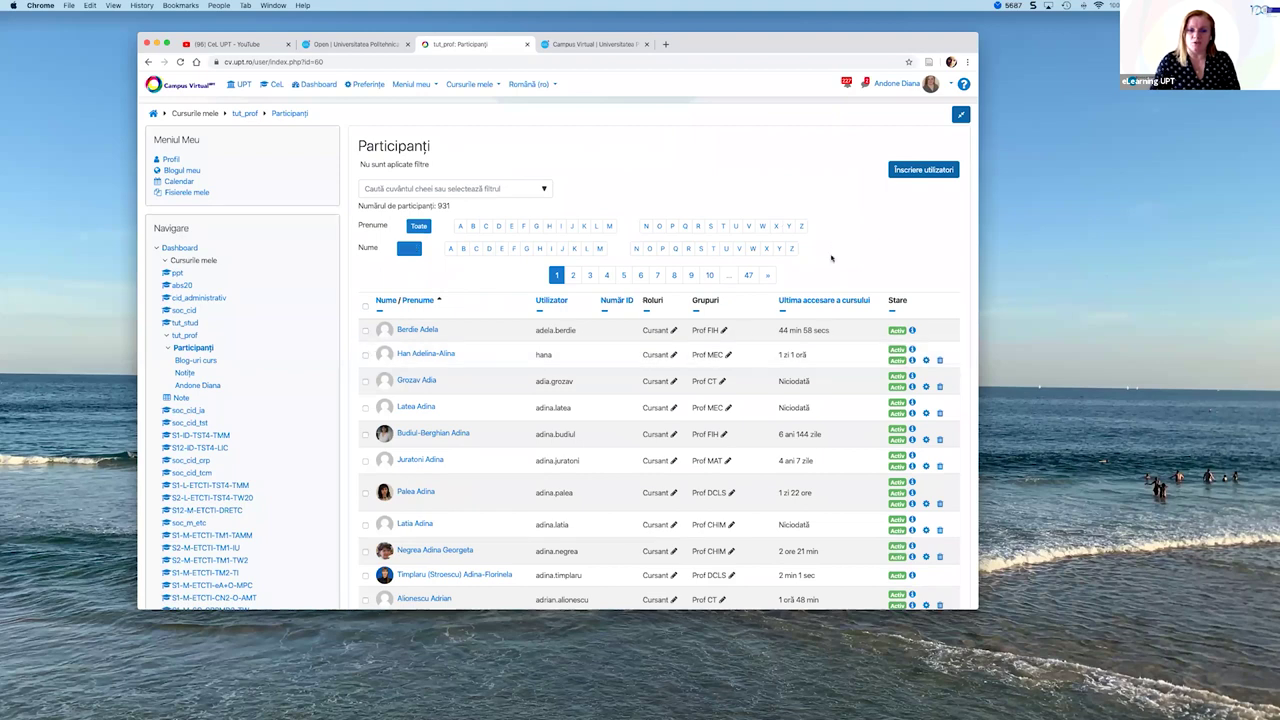
{"action": "scroll", "coordinate": [859, 252], "scroll_direction": "down", "scroll_amount": 1}
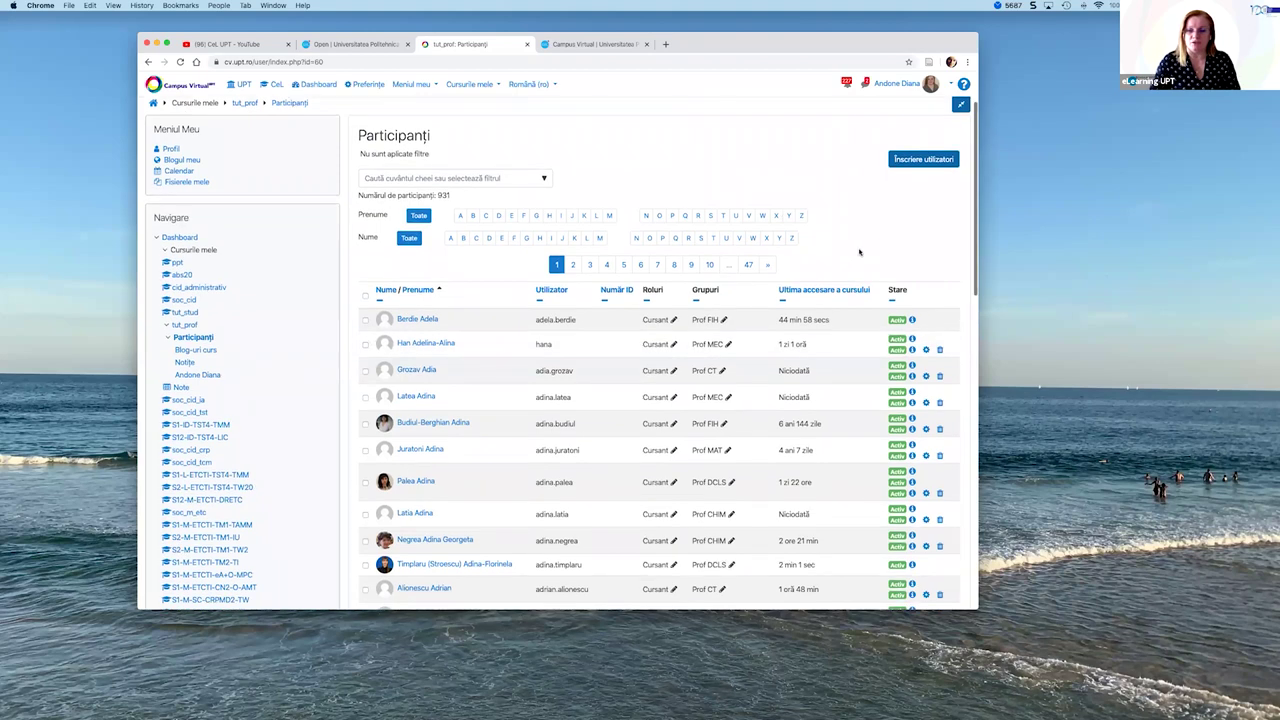
{"action": "scroll", "coordinate": [859, 252], "scroll_direction": "down", "scroll_amount": 1}
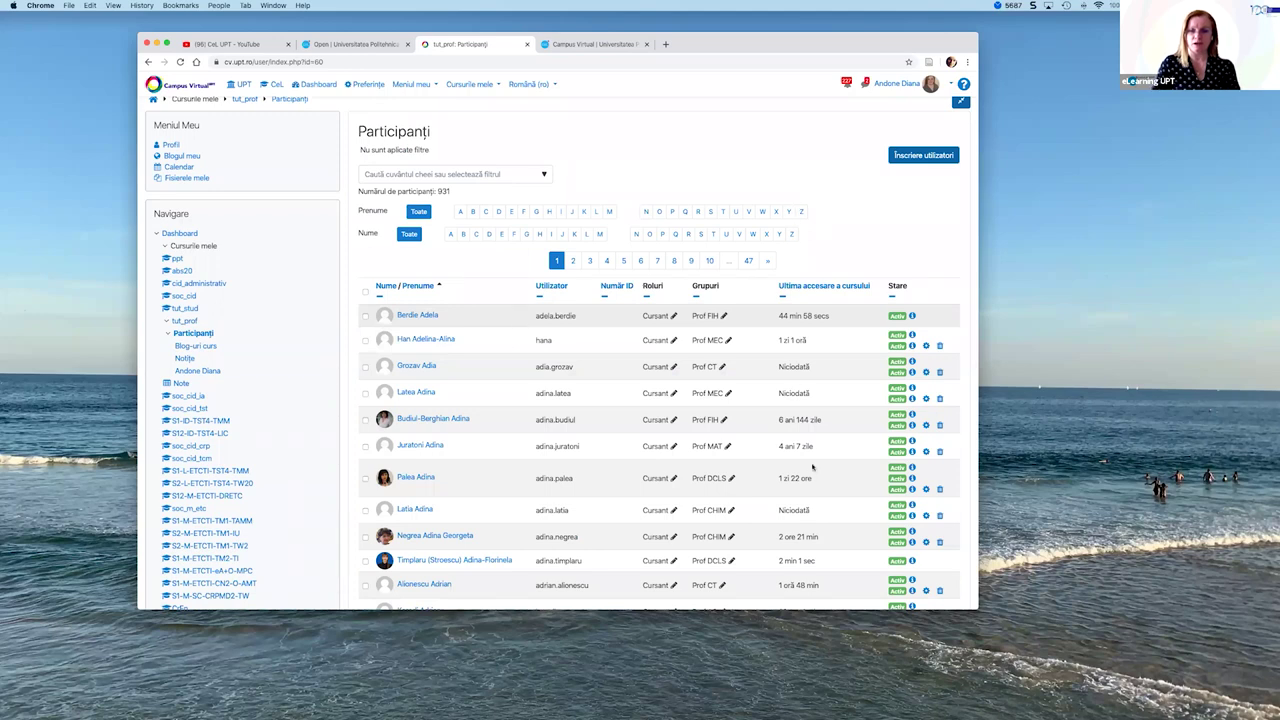
{"action": "scroll", "coordinate": [812, 465], "scroll_direction": "down", "scroll_amount": 3}
{"action": "scroll", "coordinate": [824, 342], "scroll_direction": "up", "scroll_amount": 4}
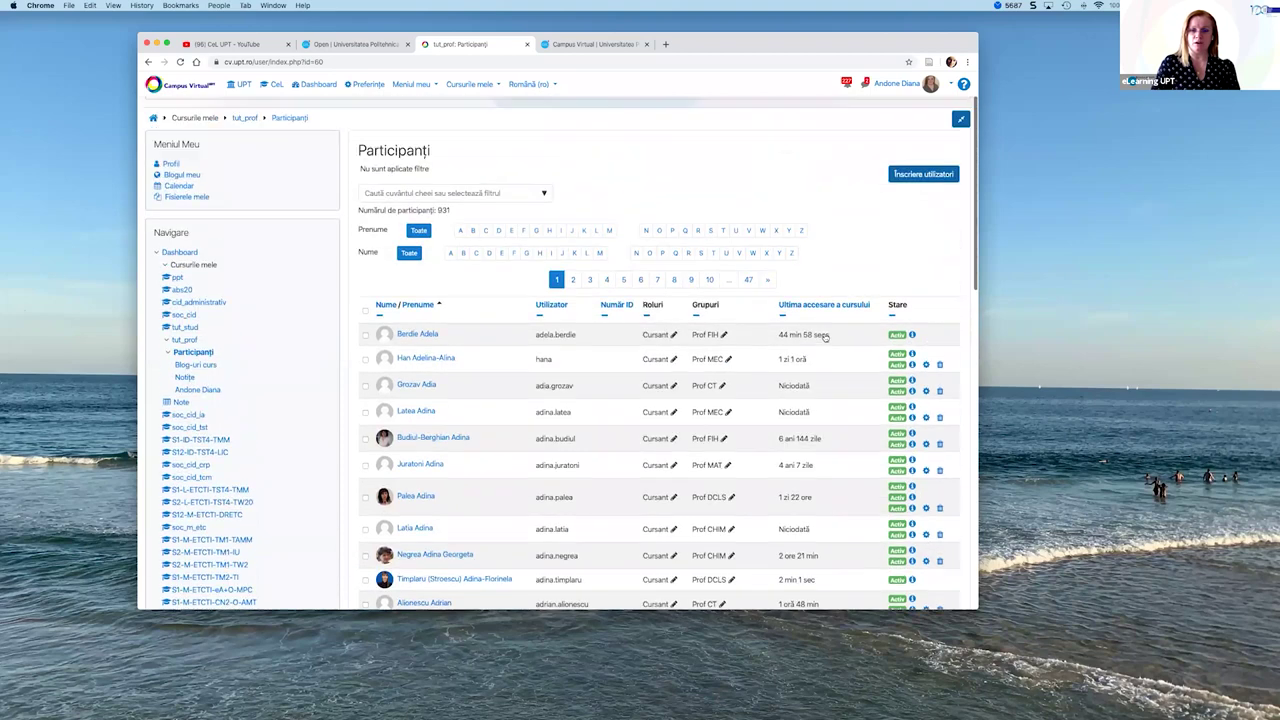
- Sort the participants by Ultima accesare a cursului and look through the first page of the list
{"action": "scroll", "coordinate": [824, 337], "scroll_direction": "up", "scroll_amount": 1}
{"action": "left_click", "coordinate": [824, 337]}
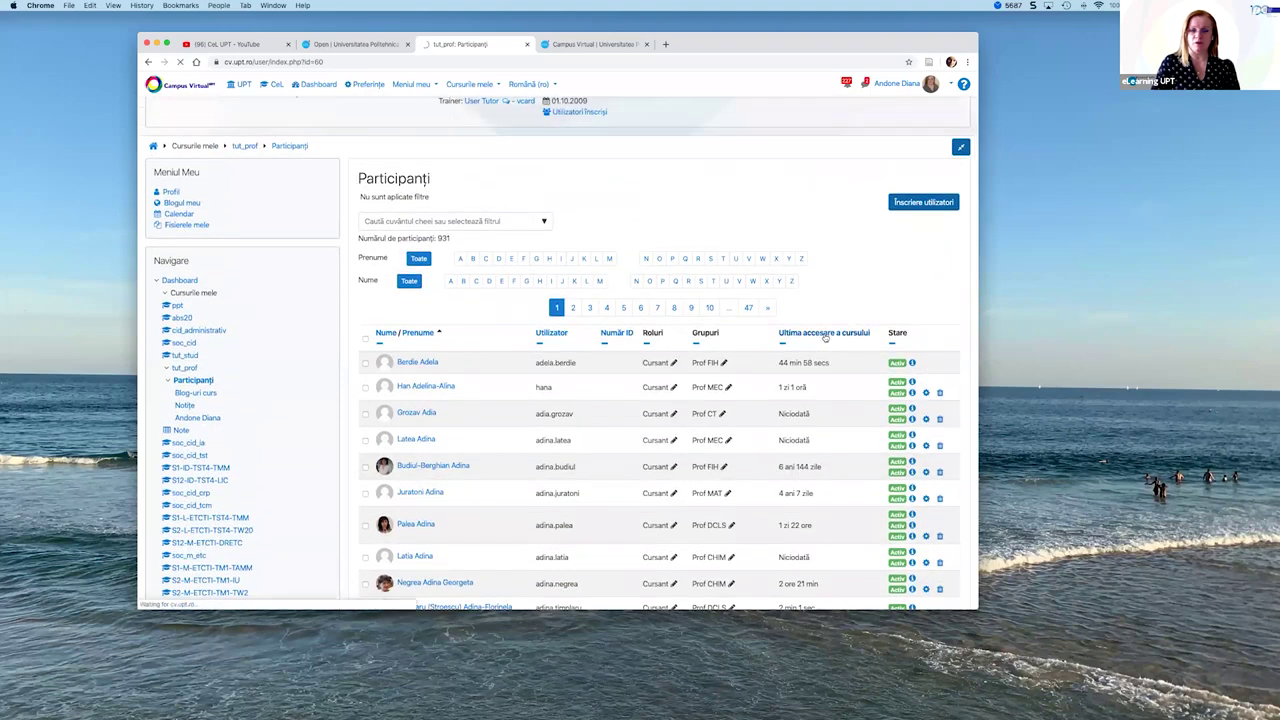
{"action": "scroll", "coordinate": [815, 341], "scroll_direction": "down", "scroll_amount": 2}
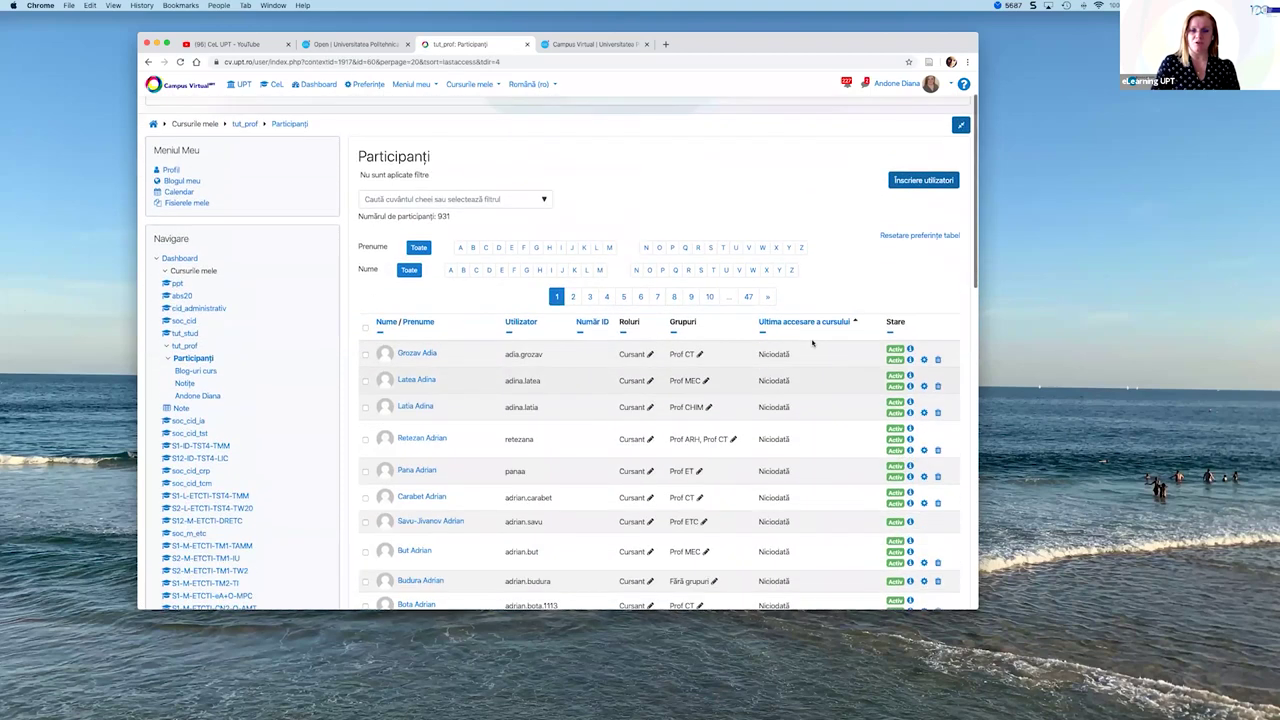
{"action": "scroll", "coordinate": [812, 343], "scroll_direction": "down", "scroll_amount": 1}
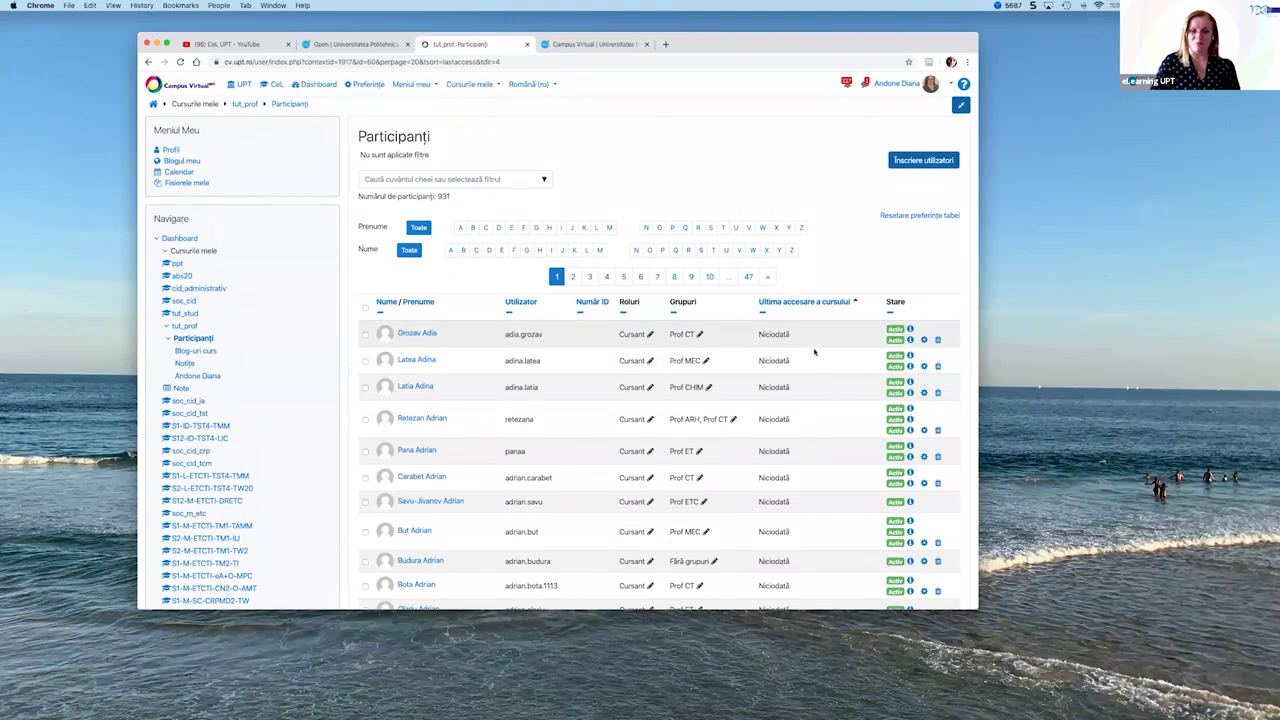
{"action": "scroll", "coordinate": [814, 351], "scroll_direction": "down", "scroll_amount": 5}
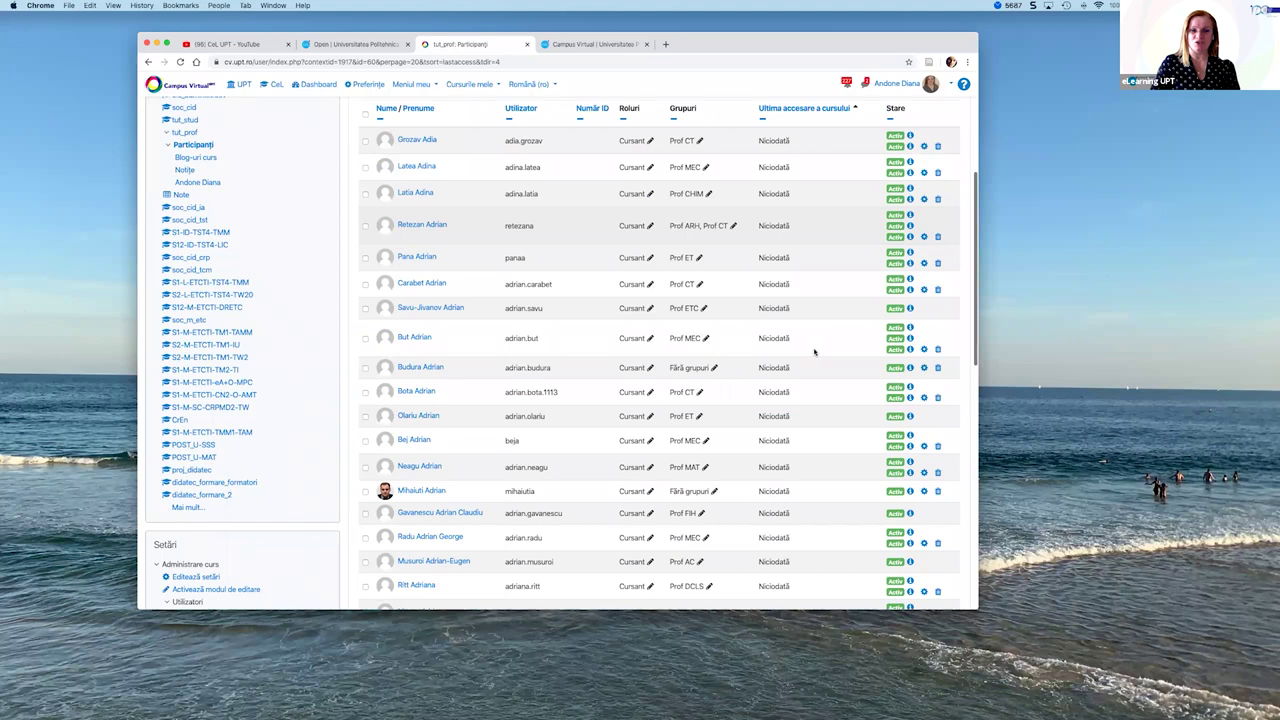
{"action": "scroll", "coordinate": [814, 387], "scroll_direction": "down", "scroll_amount": 5}
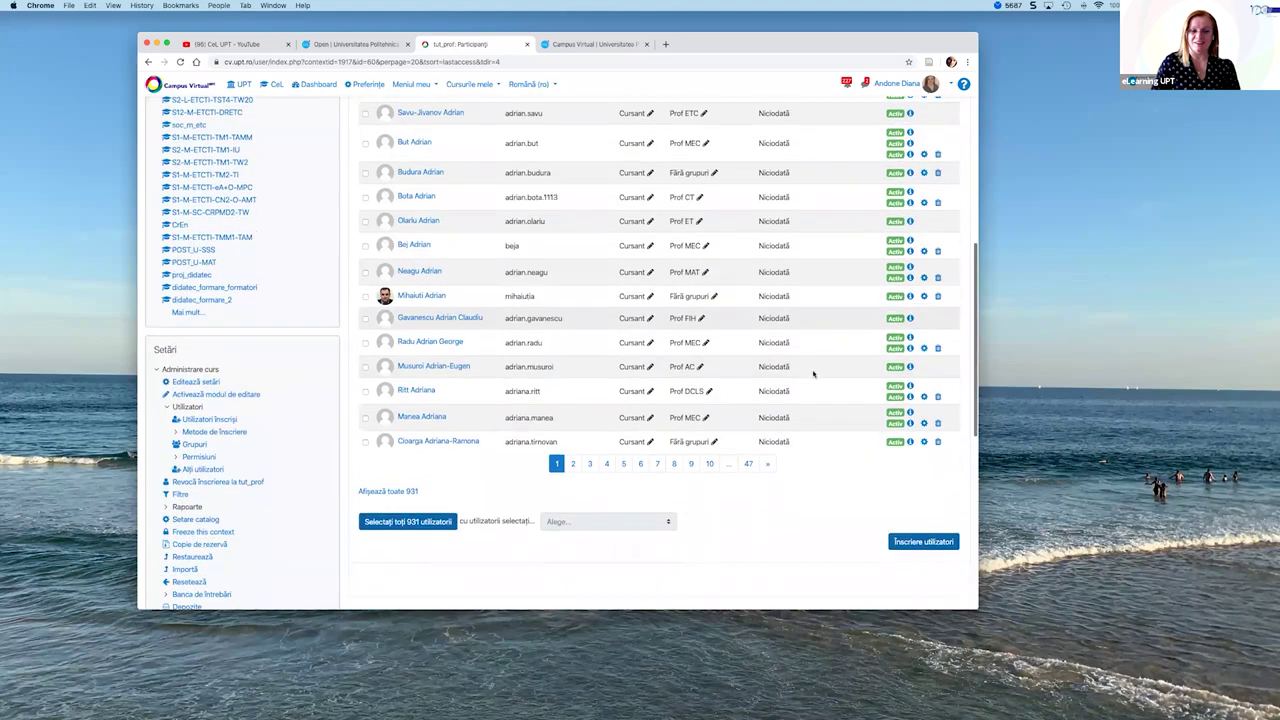
{"action": "scroll", "coordinate": [802, 287], "scroll_direction": "down", "scroll_amount": 3}
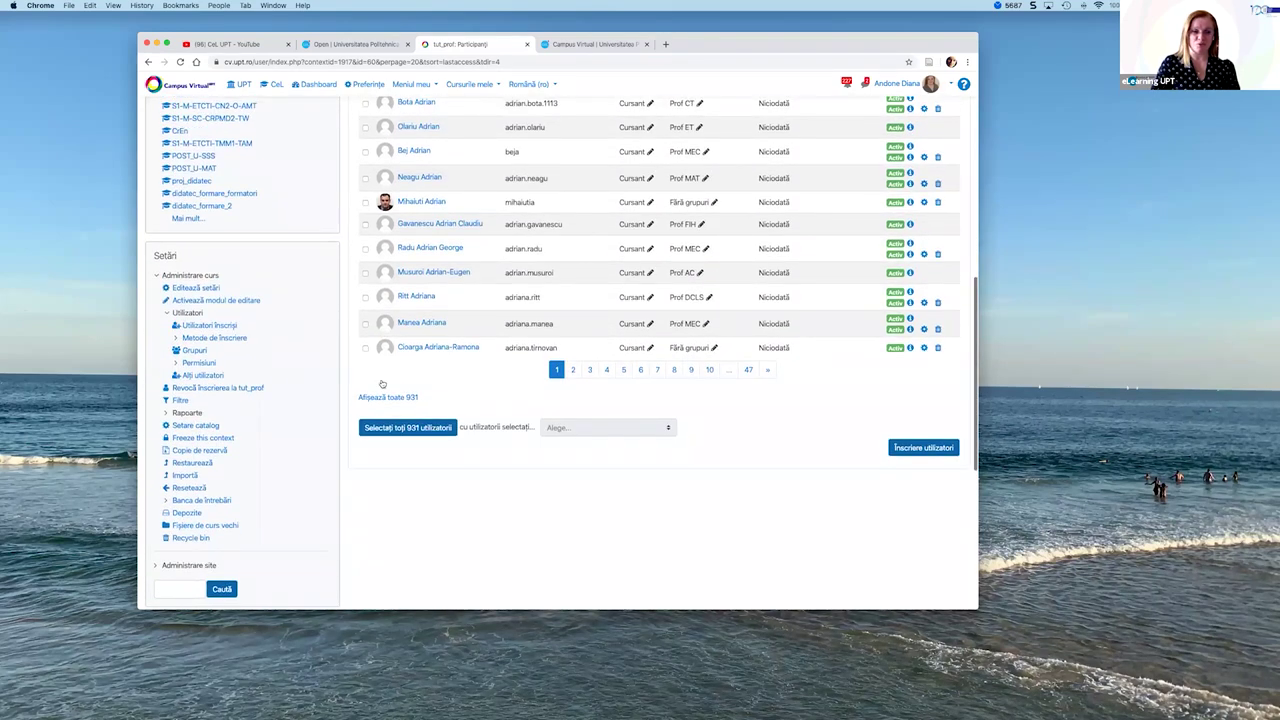
- Expand Rapoarte in the course administration settings and open the Course participation report
{"action": "scroll", "coordinate": [634, 376], "scroll_direction": "down", "scroll_amount": 1}
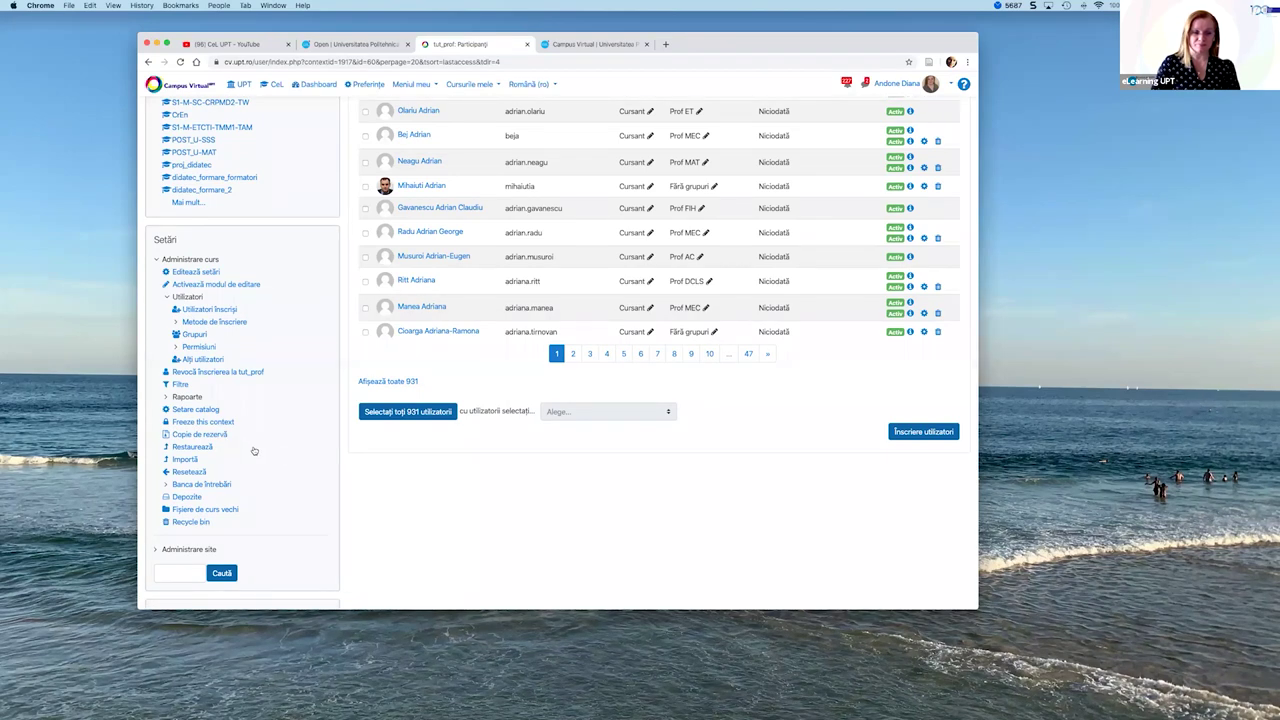
{"action": "left_click", "coordinate": [192, 398]}
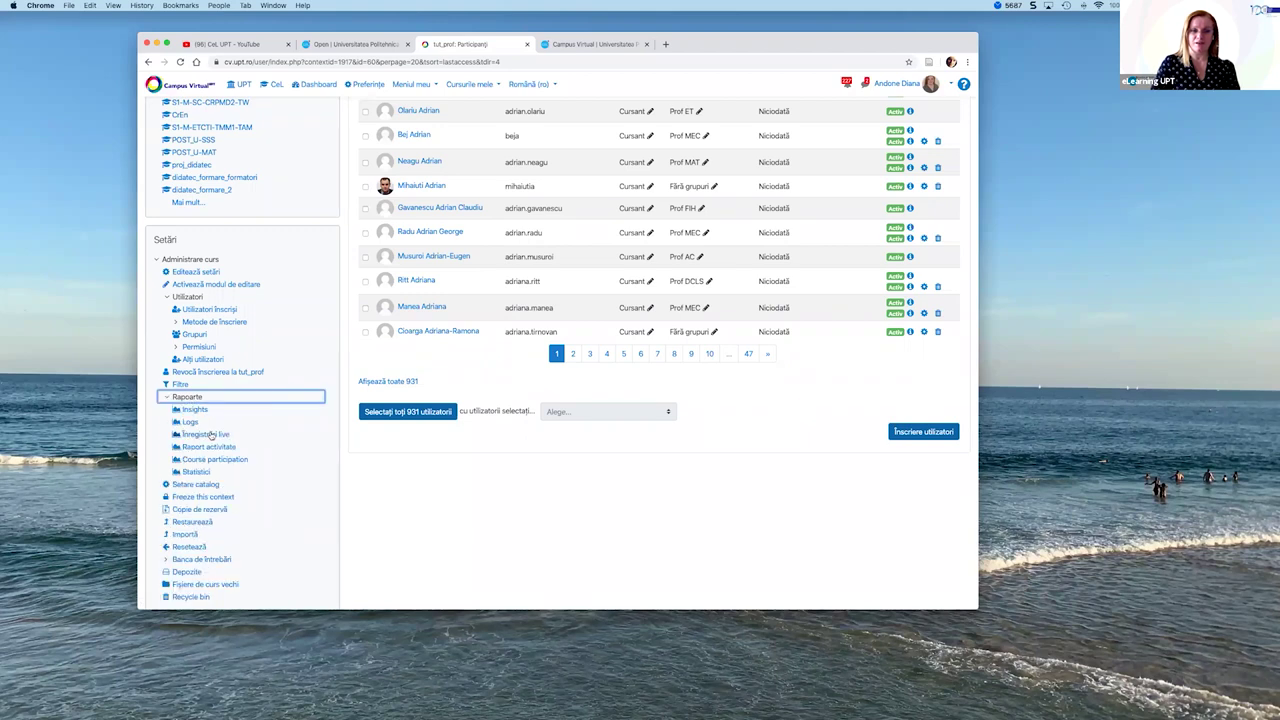
{"action": "scroll", "coordinate": [217, 433], "scroll_direction": "down", "scroll_amount": 2}
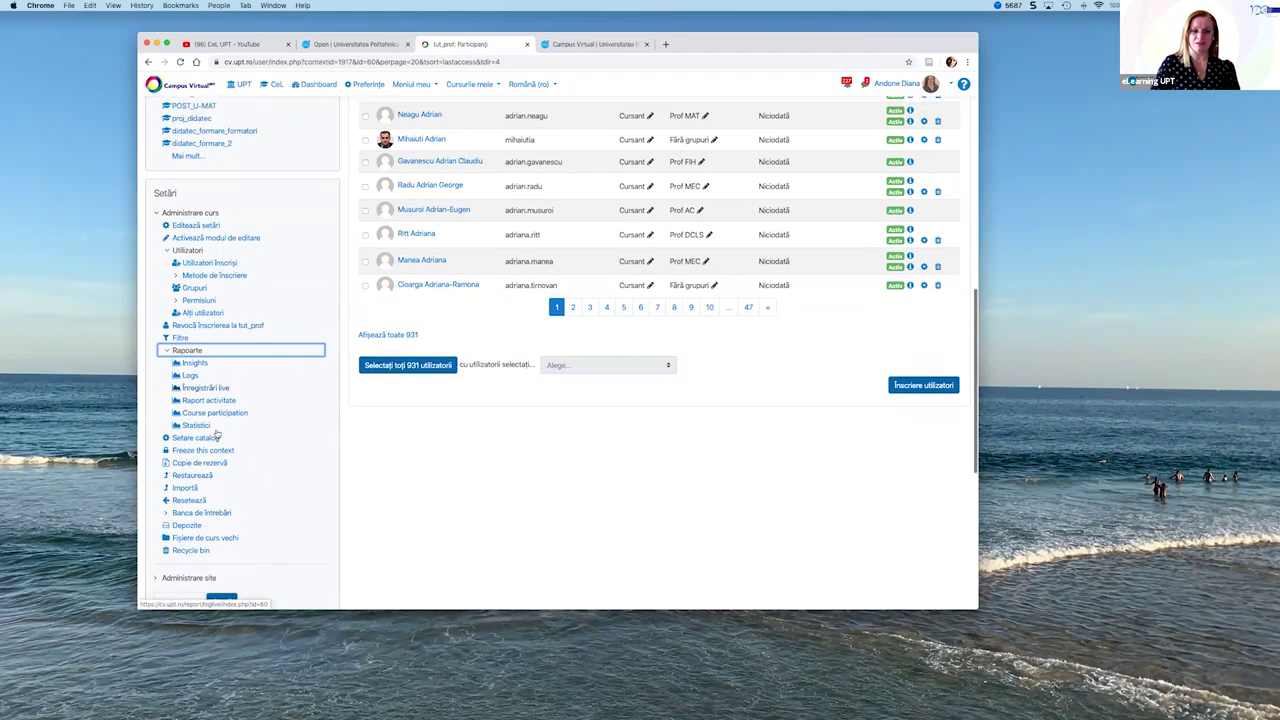
{"action": "left_click", "coordinate": [212, 410]}
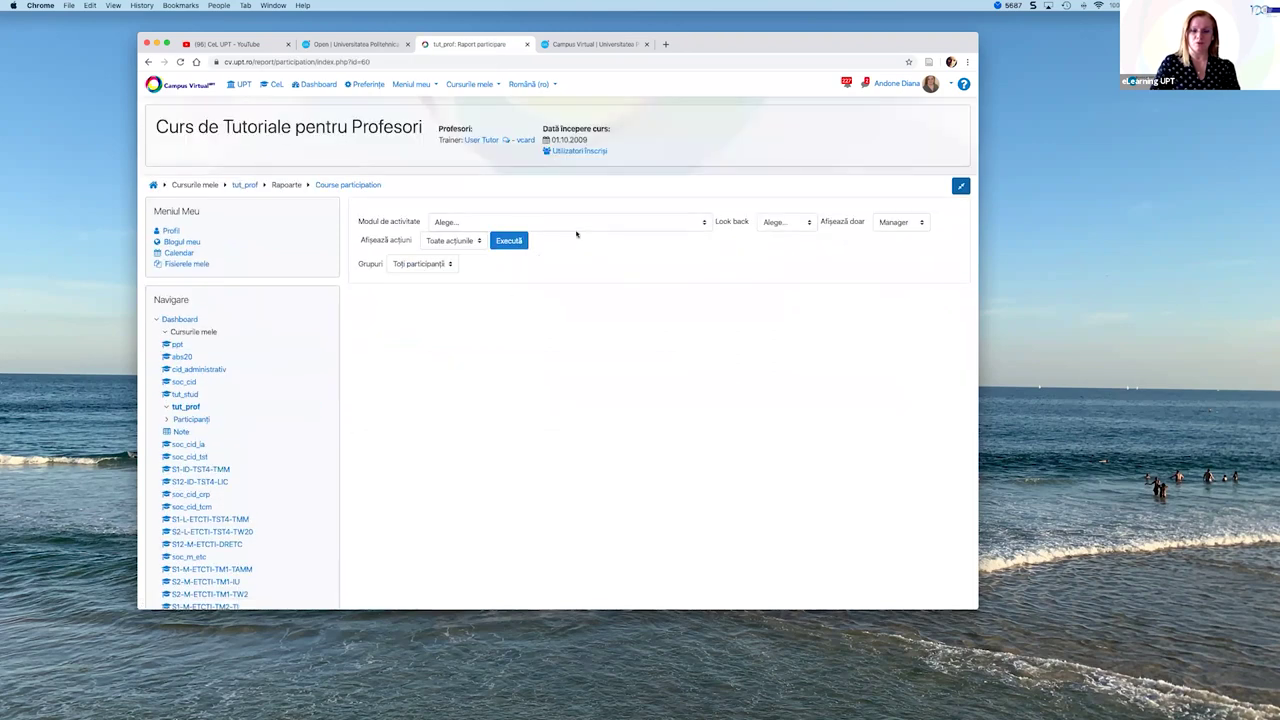
- Restrict the Course participation report to the Cursant role and run it without choosing an activity module
{"action": "left_click", "coordinate": [579, 222]}
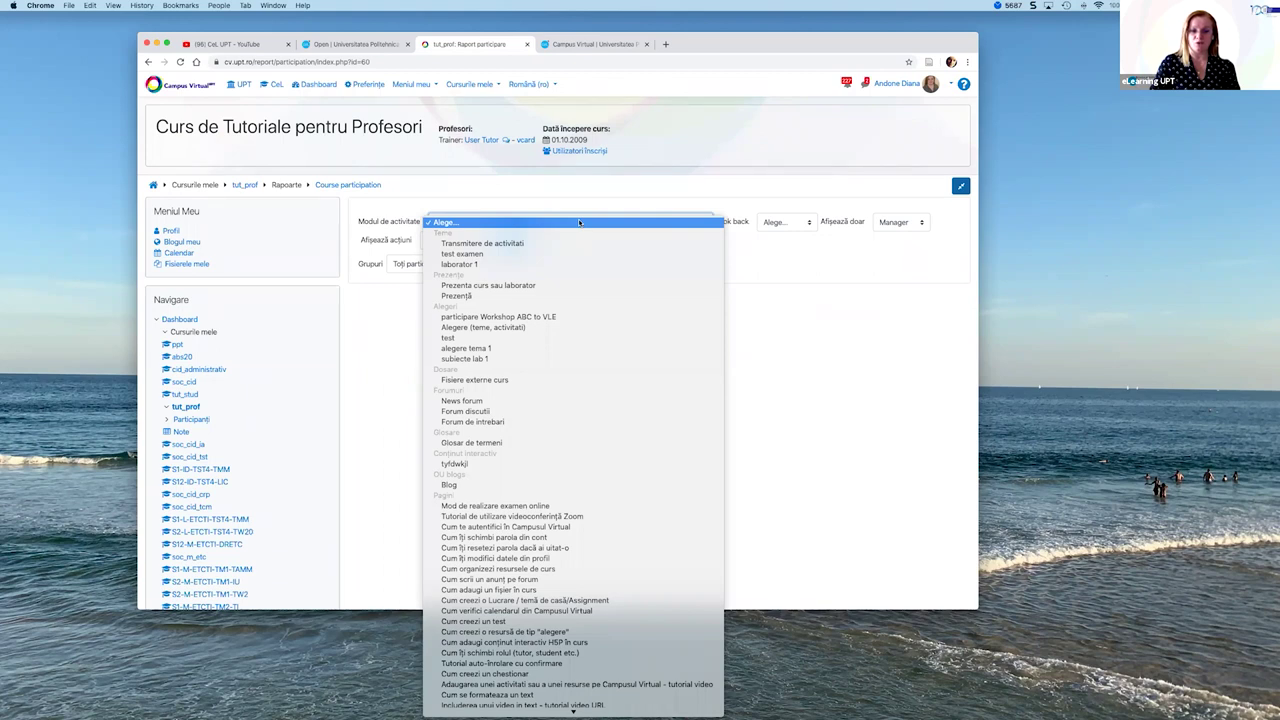
{"action": "left_click", "coordinate": [579, 222]}
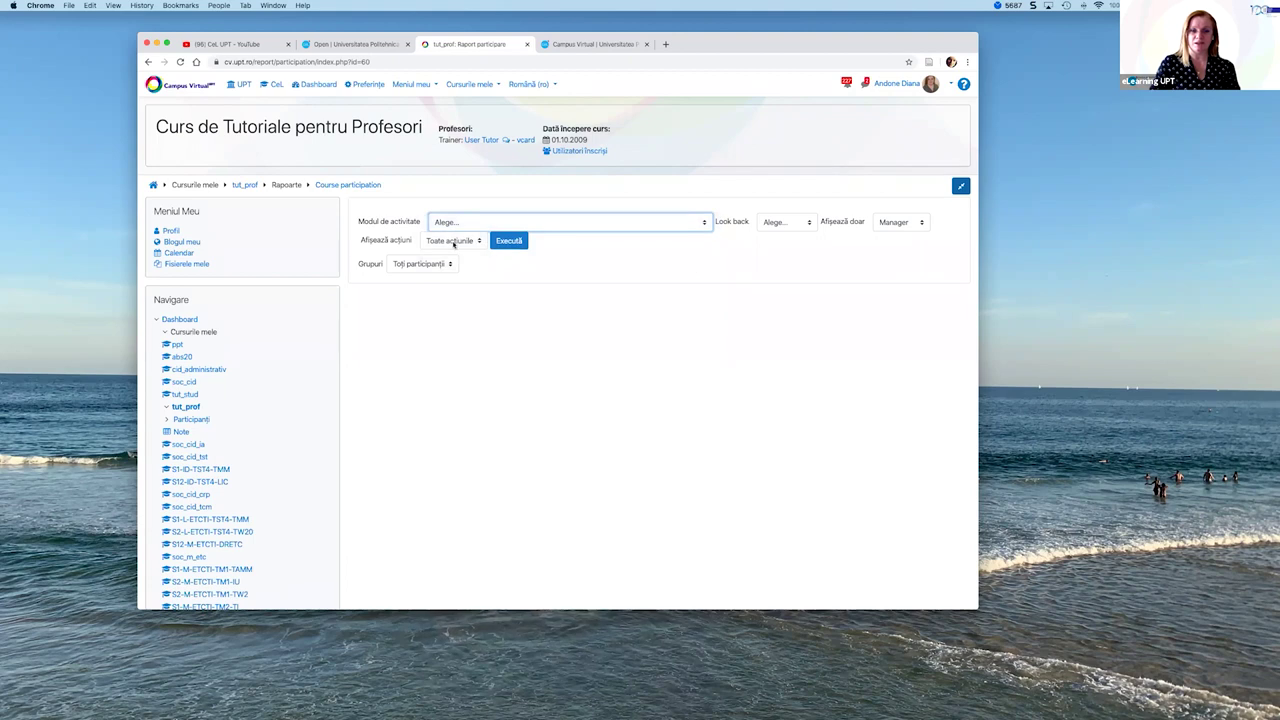
{"action": "left_click", "coordinate": [900, 225]}
{"action": "key", "text": "Down"}
{"action": "key", "text": "Down"}
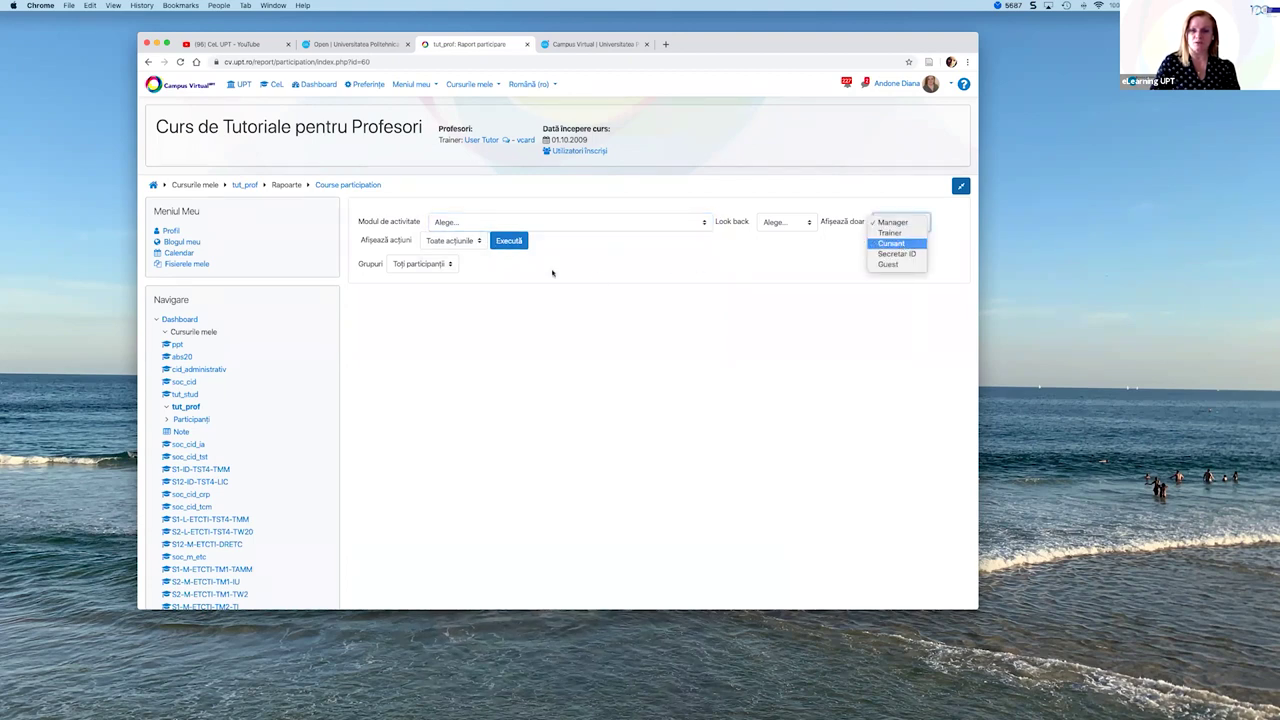
{"action": "key", "text": "Return"}
{"action": "left_click", "coordinate": [506, 246]}
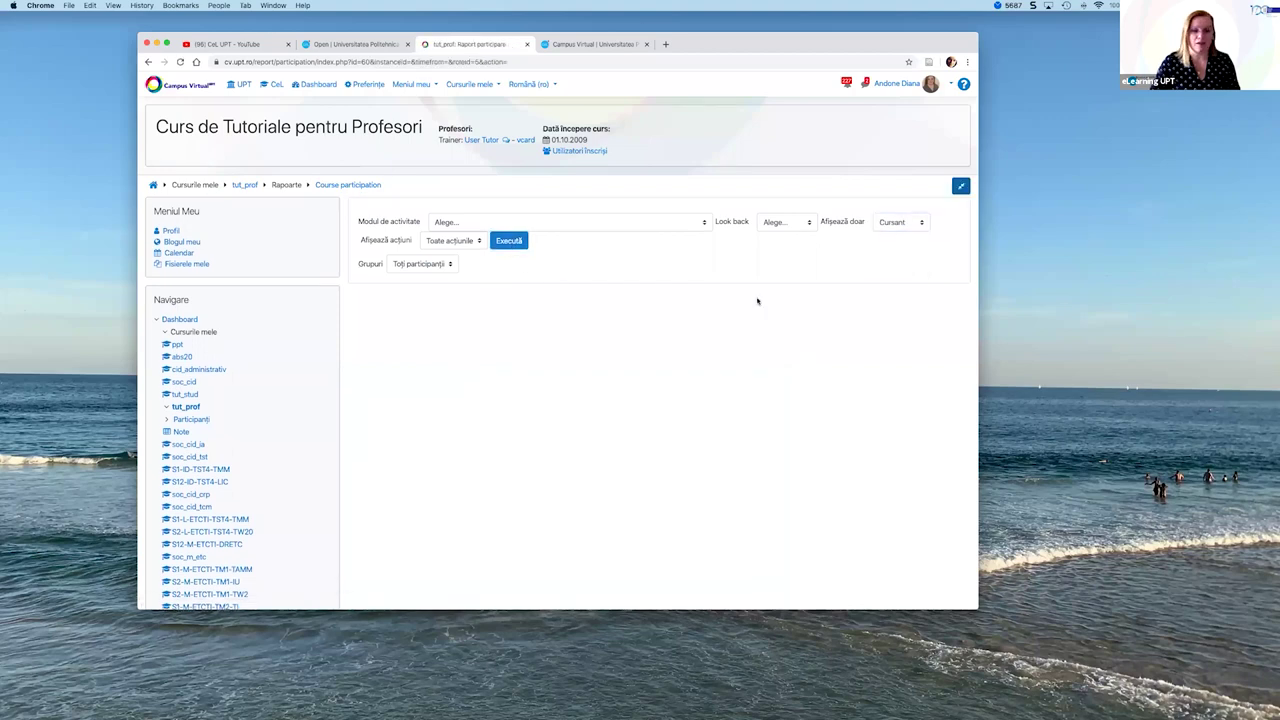
{"action": "scroll", "coordinate": [757, 298], "scroll_direction": "down", "scroll_amount": 2}
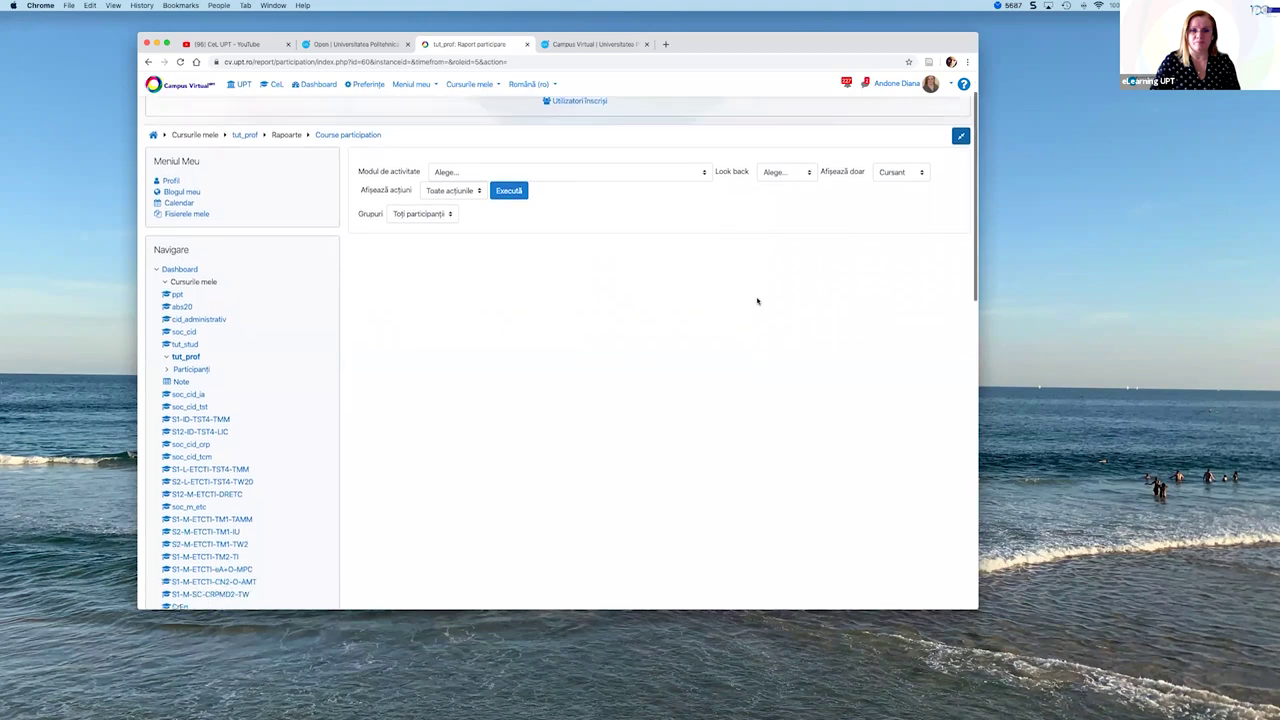
{"action": "scroll", "coordinate": [757, 298], "scroll_direction": "up", "scroll_amount": 2}
- Choose News forum as the activity module and run the participation report for it
{"action": "left_click", "coordinate": [630, 222]}
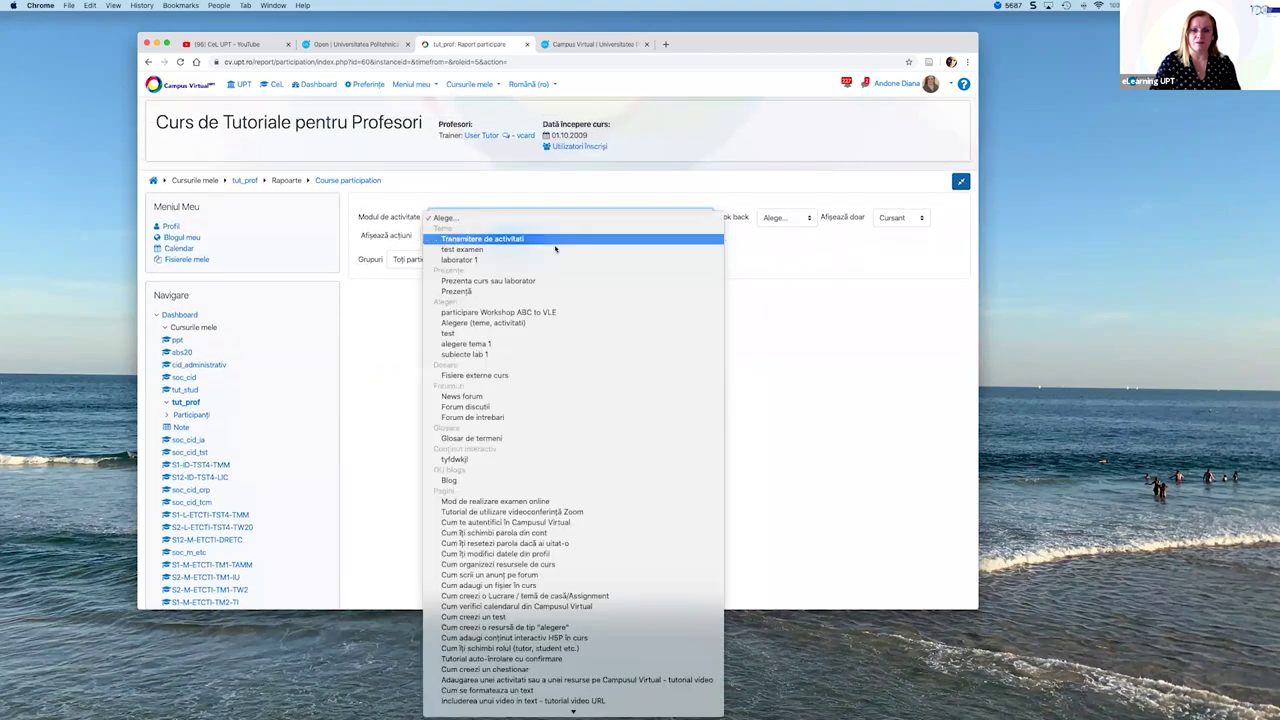
{"action": "scroll", "coordinate": [571, 330], "scroll_direction": "down", "scroll_amount": 10}
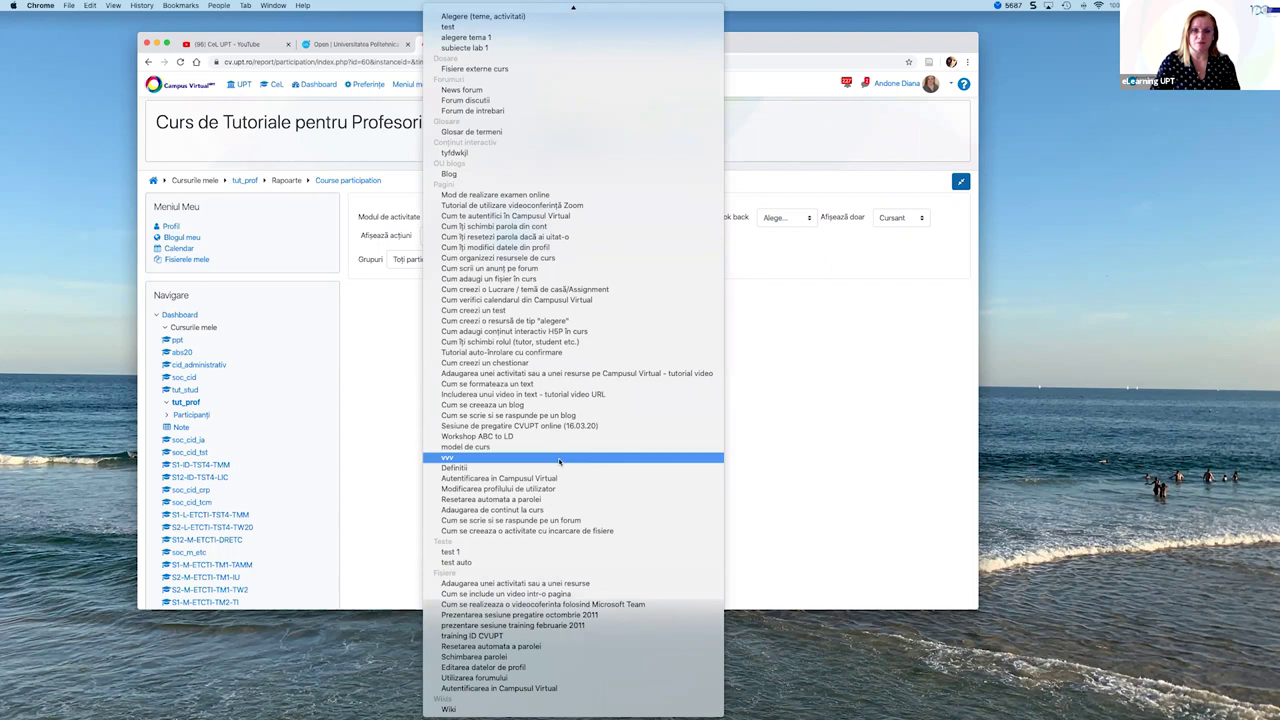
{"action": "left_click", "coordinate": [483, 92]}
{"action": "left_click", "coordinate": [508, 237]}
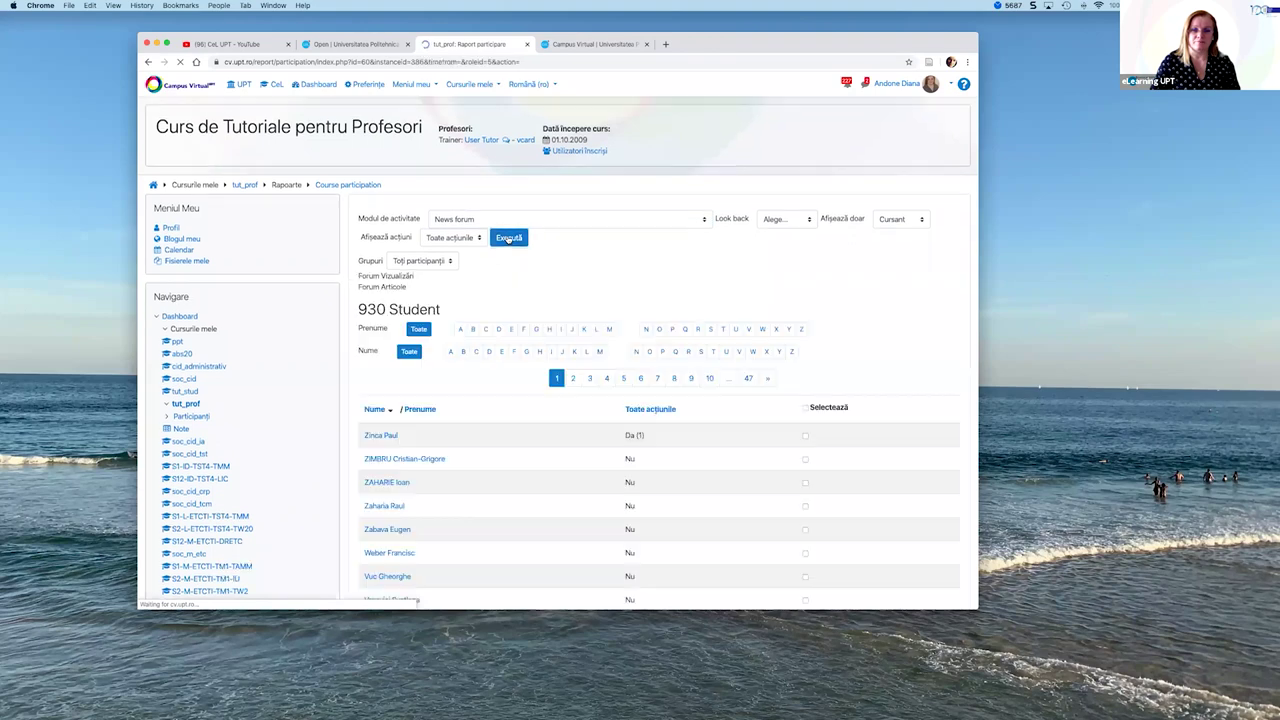
- Examine the News forum participation list and its Toate acțiunile column for each student
{"action": "scroll", "coordinate": [786, 333], "scroll_direction": "down", "scroll_amount": 2}
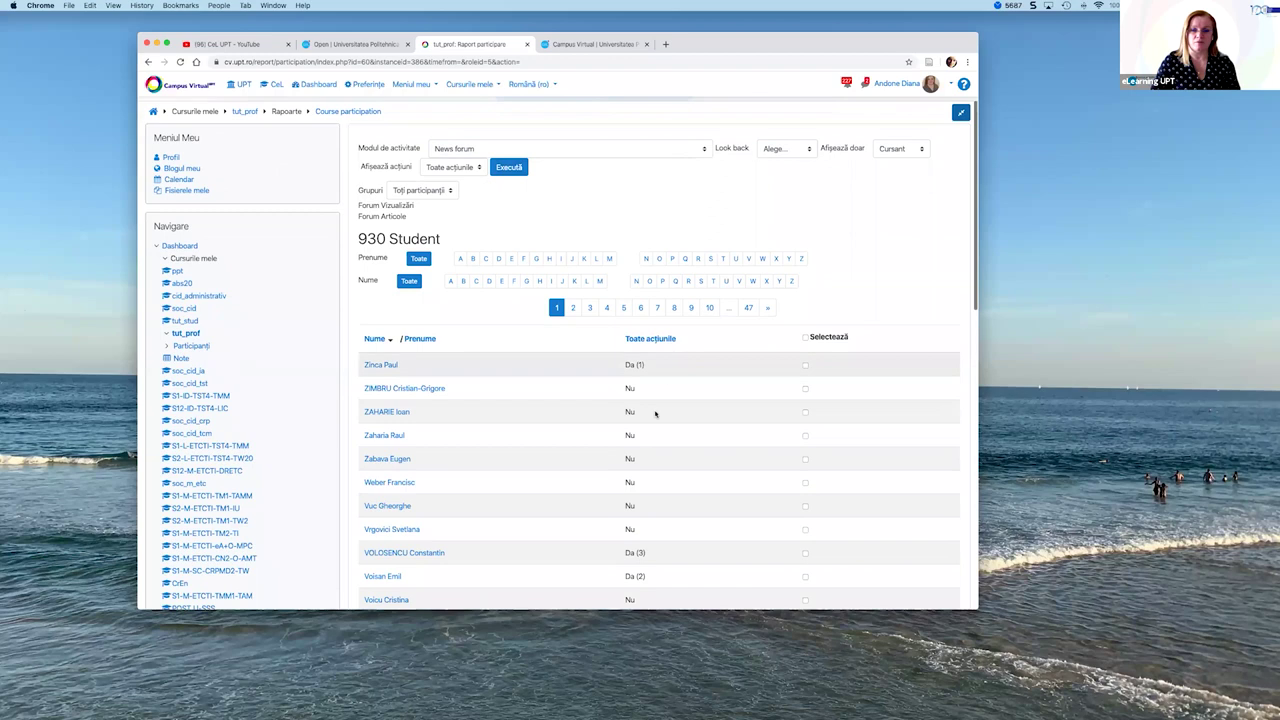
{"action": "scroll", "coordinate": [708, 414], "scroll_direction": "down", "scroll_amount": 5}
{"action": "scroll", "coordinate": [709, 414], "scroll_direction": "down", "scroll_amount": 6}
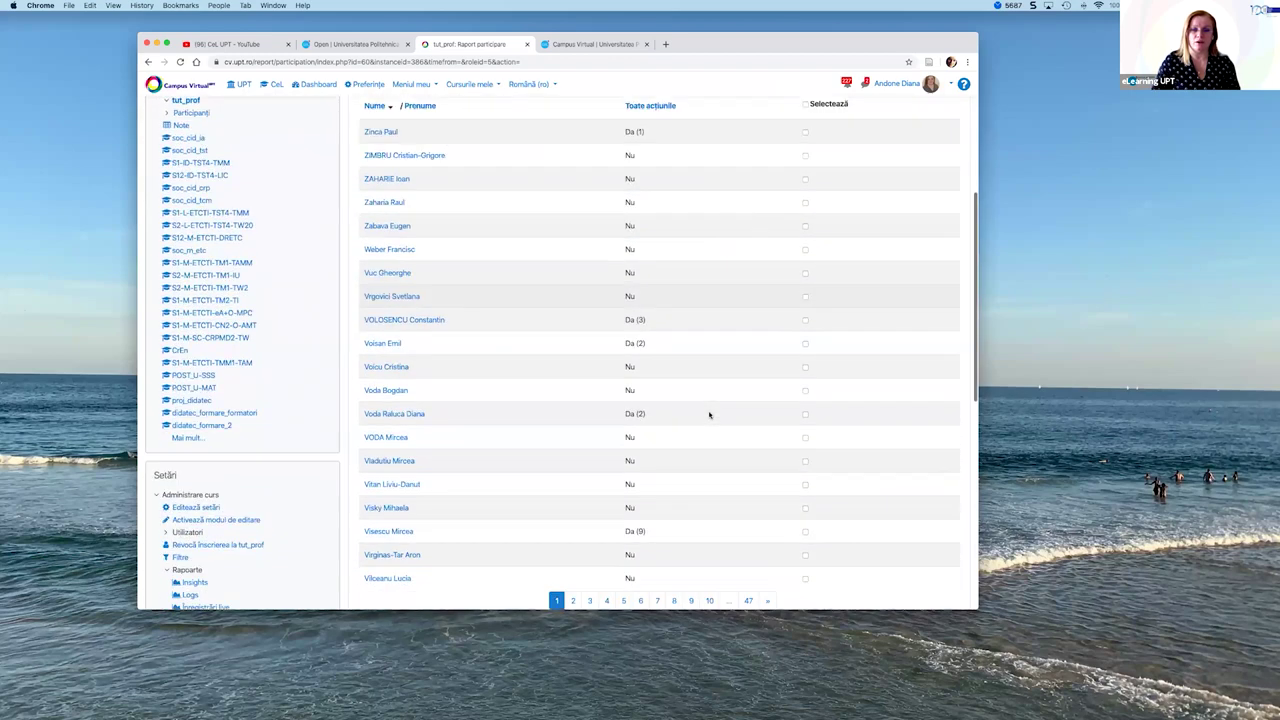
{"action": "scroll", "coordinate": [709, 414], "scroll_direction": "up", "scroll_amount": 6}
{"action": "scroll", "coordinate": [709, 414], "scroll_direction": "down", "scroll_amount": 8}
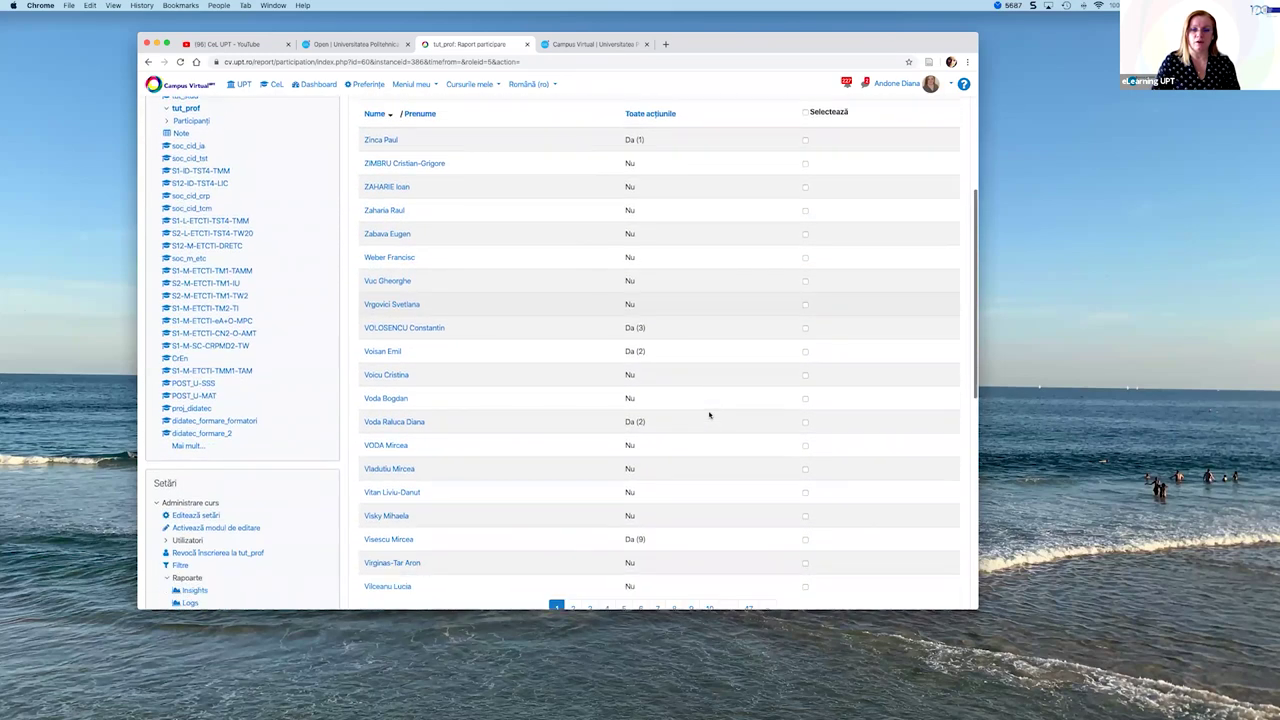
{"action": "scroll", "coordinate": [709, 414], "scroll_direction": "up", "scroll_amount": 6}
{"action": "scroll", "coordinate": [709, 414], "scroll_direction": "up", "scroll_amount": 10}
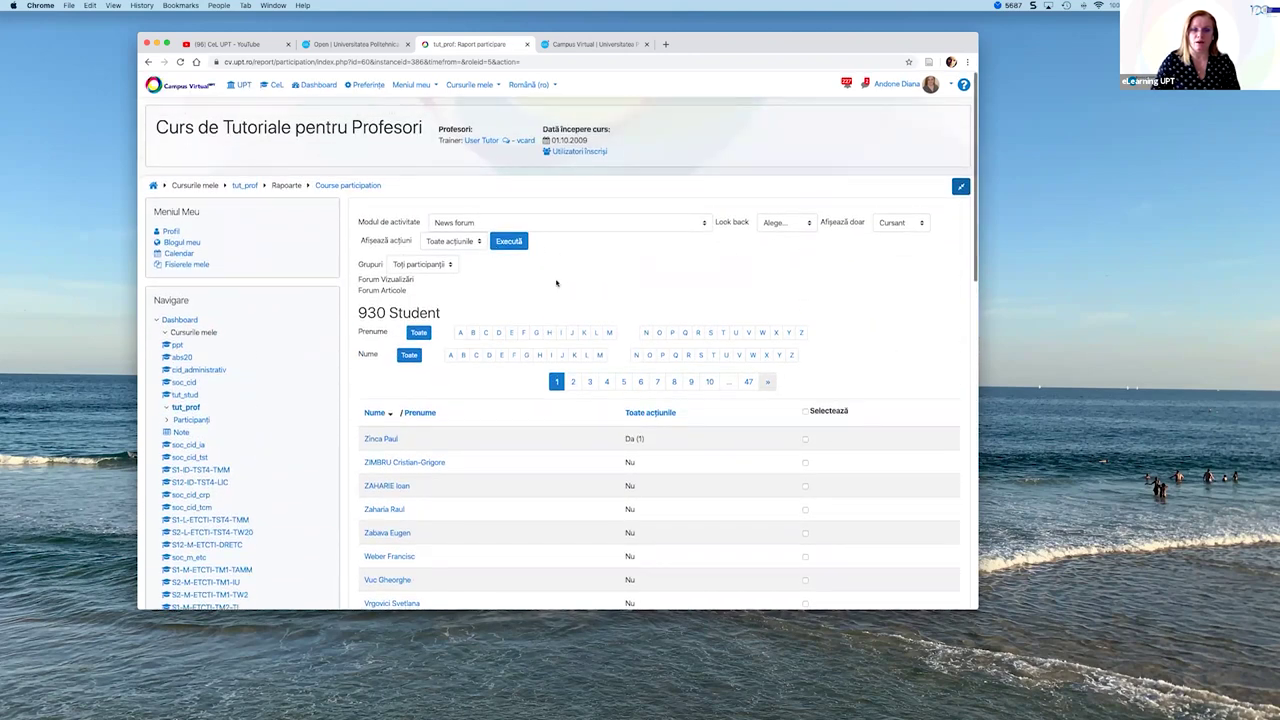
- Open the Raport activitate report and review the views and last access of the tutorials, training sessions and models
{"action": "scroll", "coordinate": [340, 355], "scroll_direction": "down", "scroll_amount": 4}
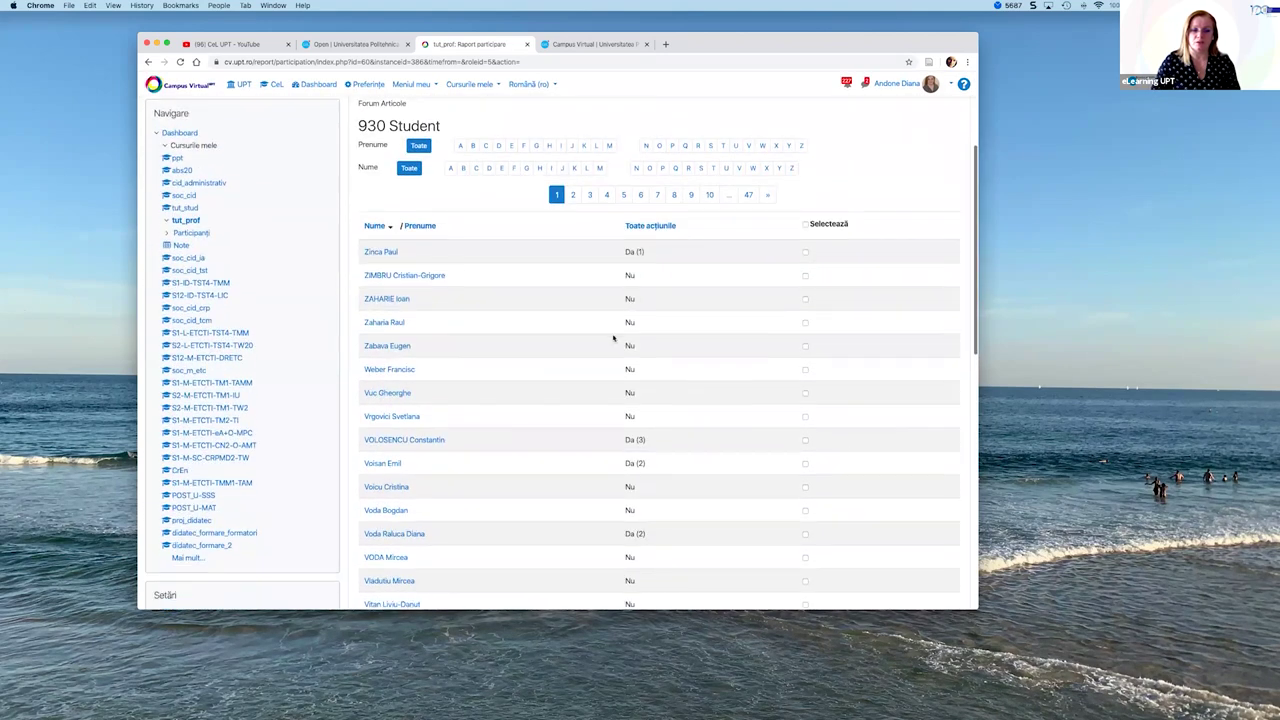
{"action": "scroll", "coordinate": [614, 338], "scroll_direction": "down", "scroll_amount": 2}
{"action": "scroll", "coordinate": [221, 421], "scroll_direction": "down", "scroll_amount": 5}
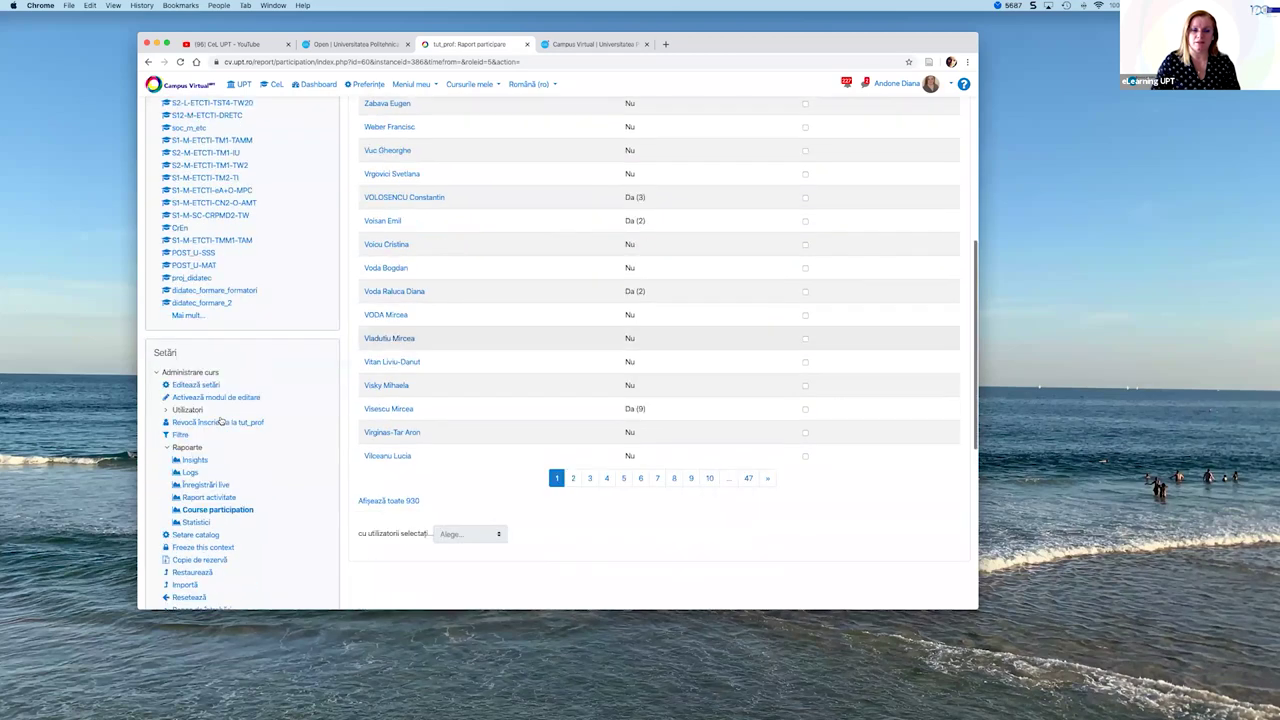
{"action": "left_click", "coordinate": [221, 418]}
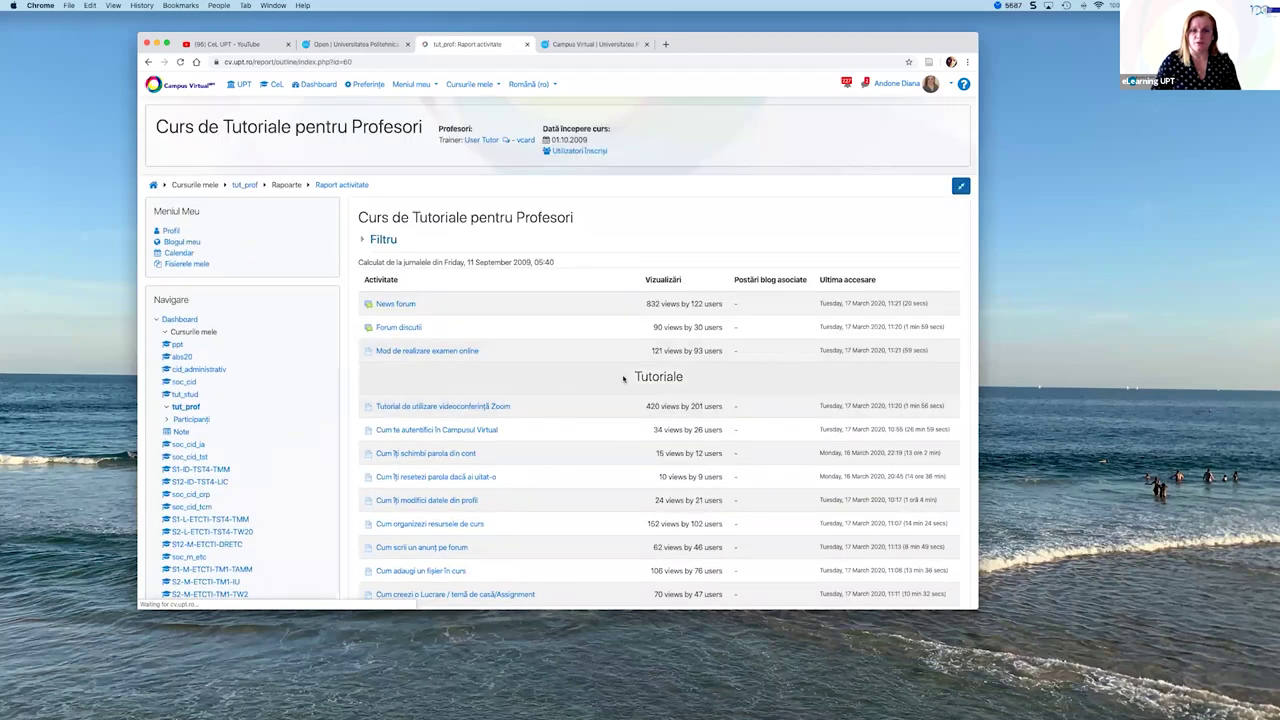
{"action": "scroll", "coordinate": [623, 379], "scroll_direction": "down", "scroll_amount": 3}
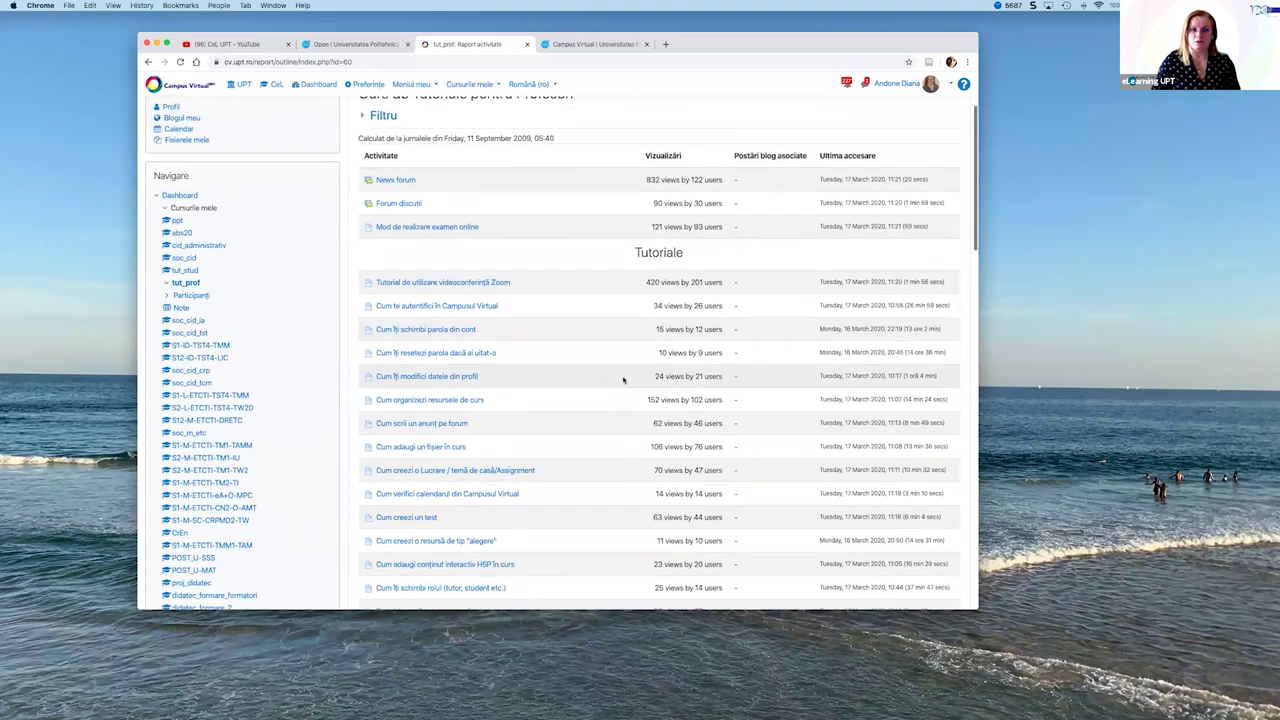
{"action": "scroll", "coordinate": [604, 371], "scroll_direction": "down", "scroll_amount": 1}
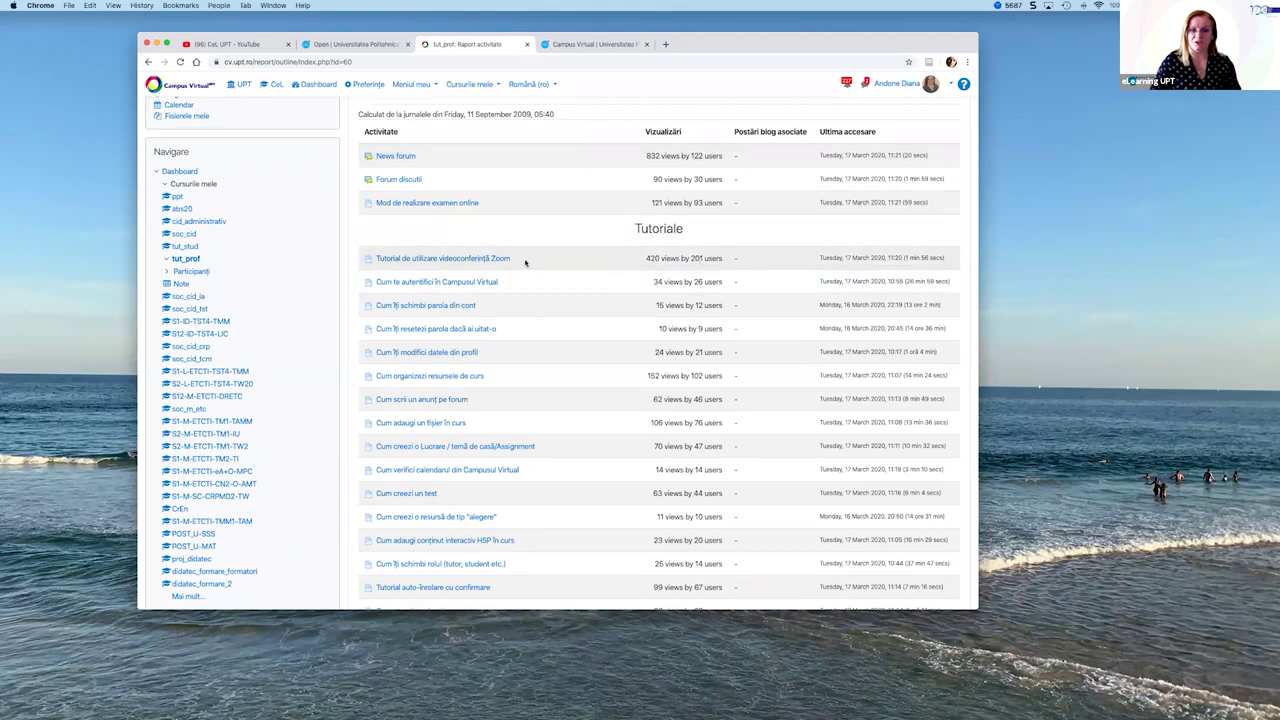
{"action": "scroll", "coordinate": [760, 280], "scroll_direction": "down", "scroll_amount": 5}
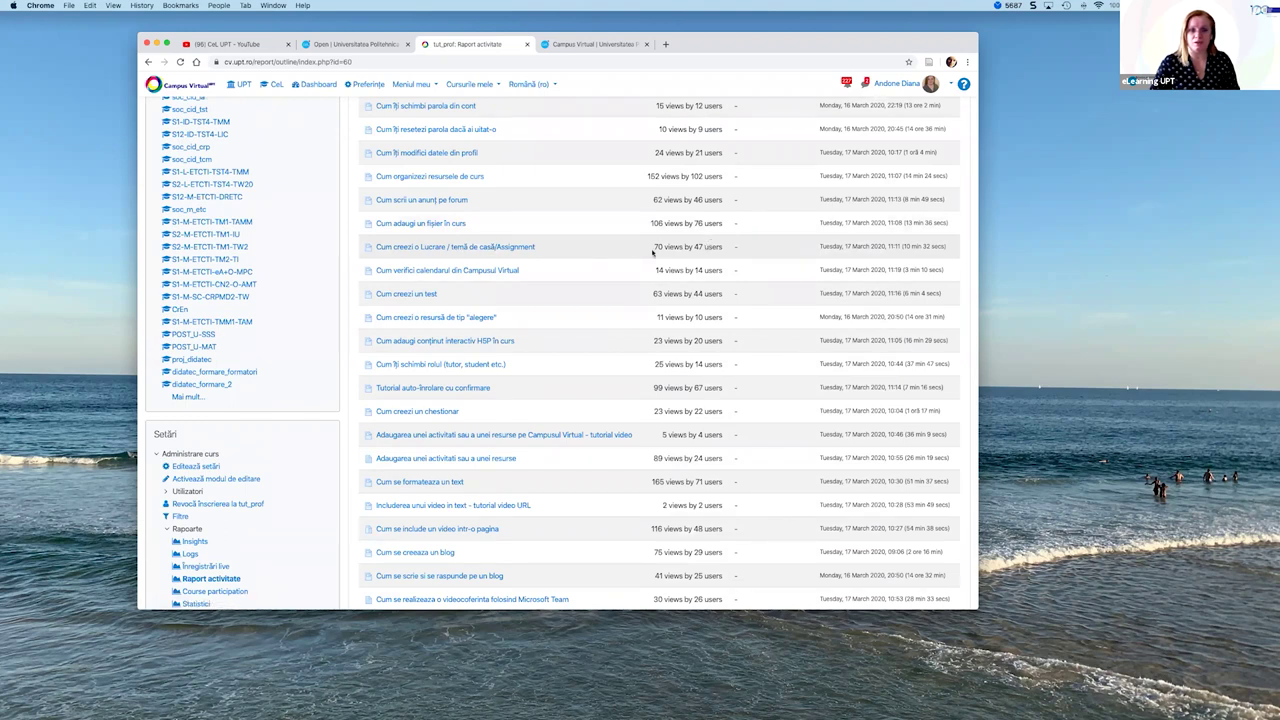
{"action": "scroll", "coordinate": [690, 290], "scroll_direction": "down", "scroll_amount": 2}
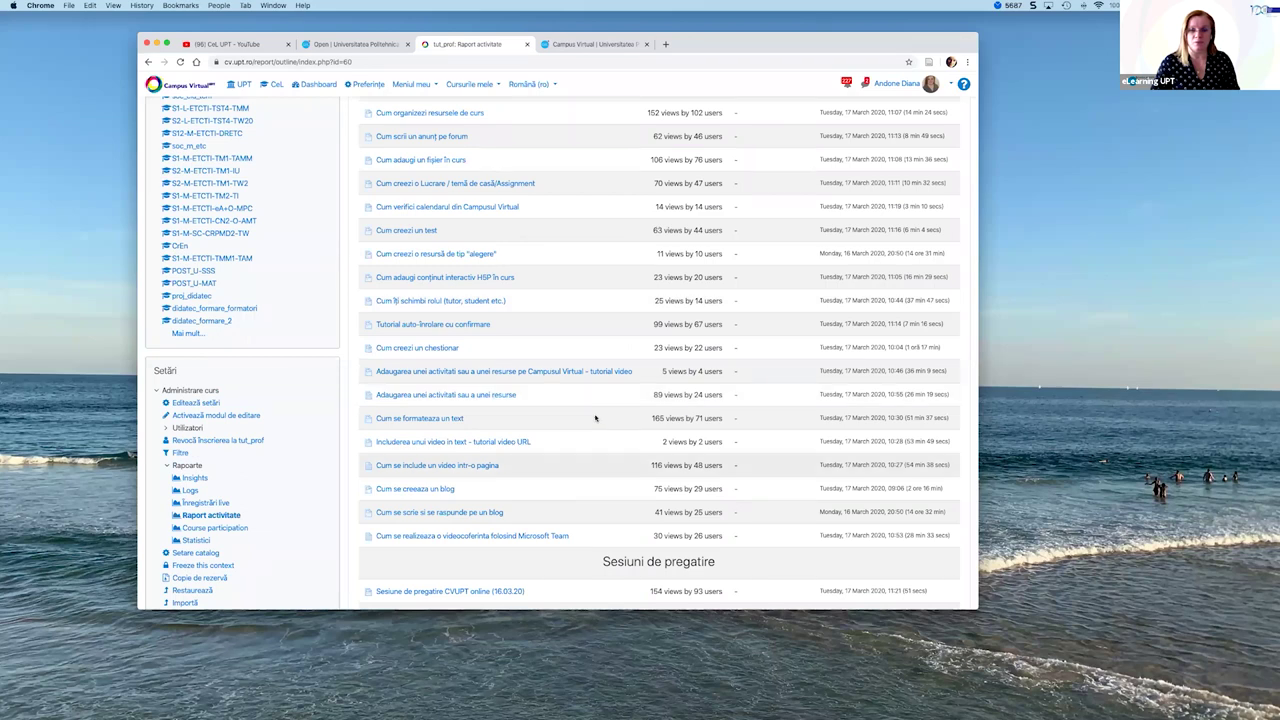
{"action": "scroll", "coordinate": [595, 418], "scroll_direction": "down", "scroll_amount": 2}
{"action": "scroll", "coordinate": [595, 418], "scroll_direction": "down", "scroll_amount": 8}
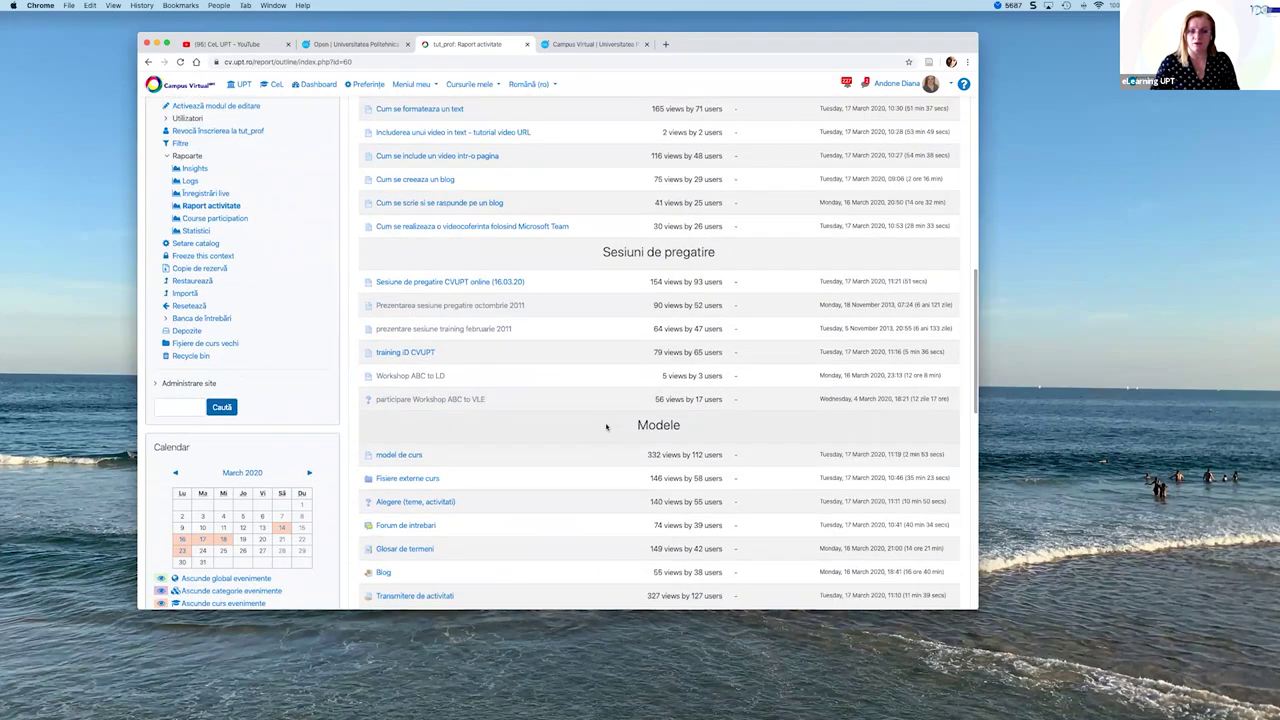
- Open the Statistici report from the course administration's Rapoarte section
{"action": "scroll", "coordinate": [605, 425], "scroll_direction": "up", "scroll_amount": 4}
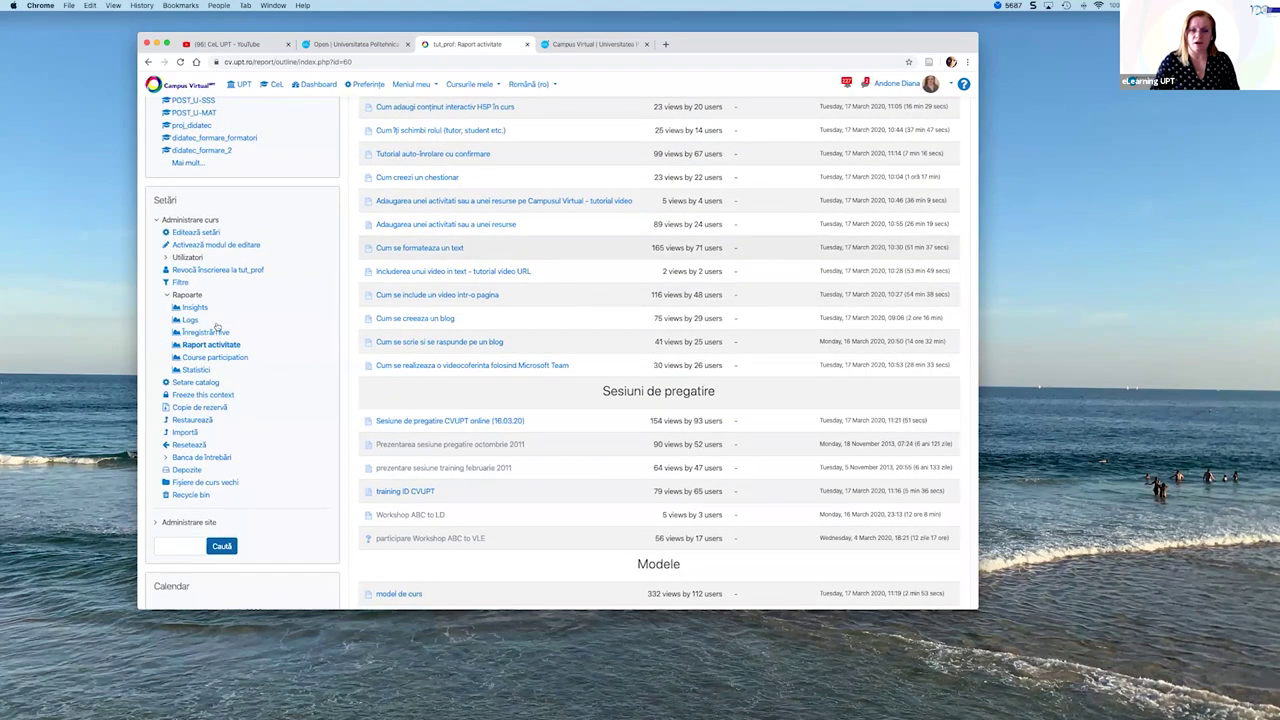
{"action": "scroll", "coordinate": [216, 326], "scroll_direction": "down", "scroll_amount": 1}
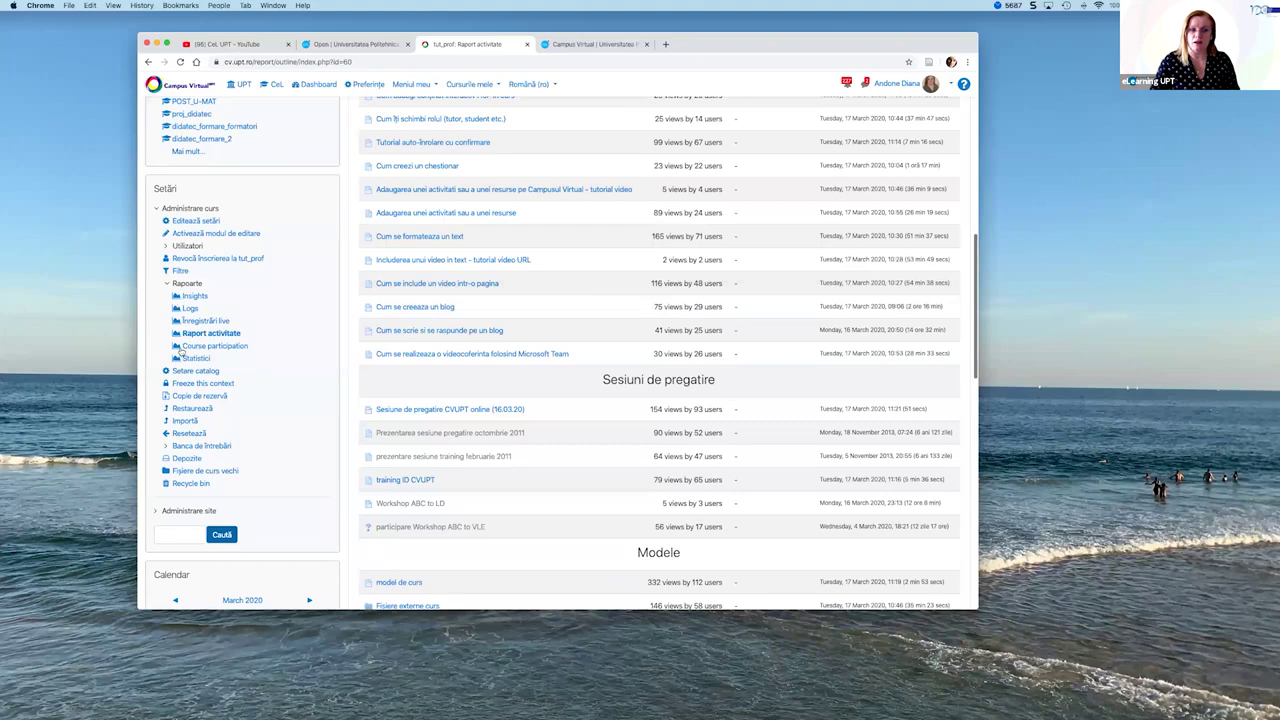
{"action": "scroll", "coordinate": [188, 362], "scroll_direction": "down", "scroll_amount": 1}
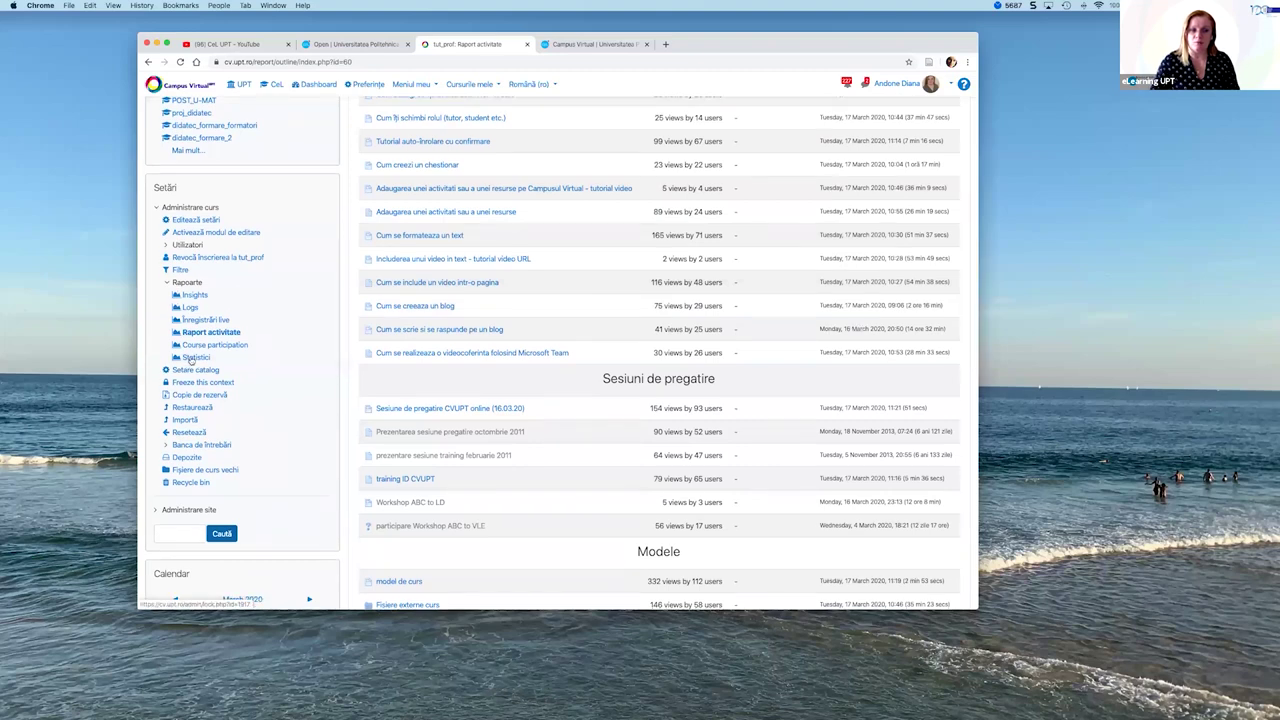
{"action": "left_click", "coordinate": [307, 356]}
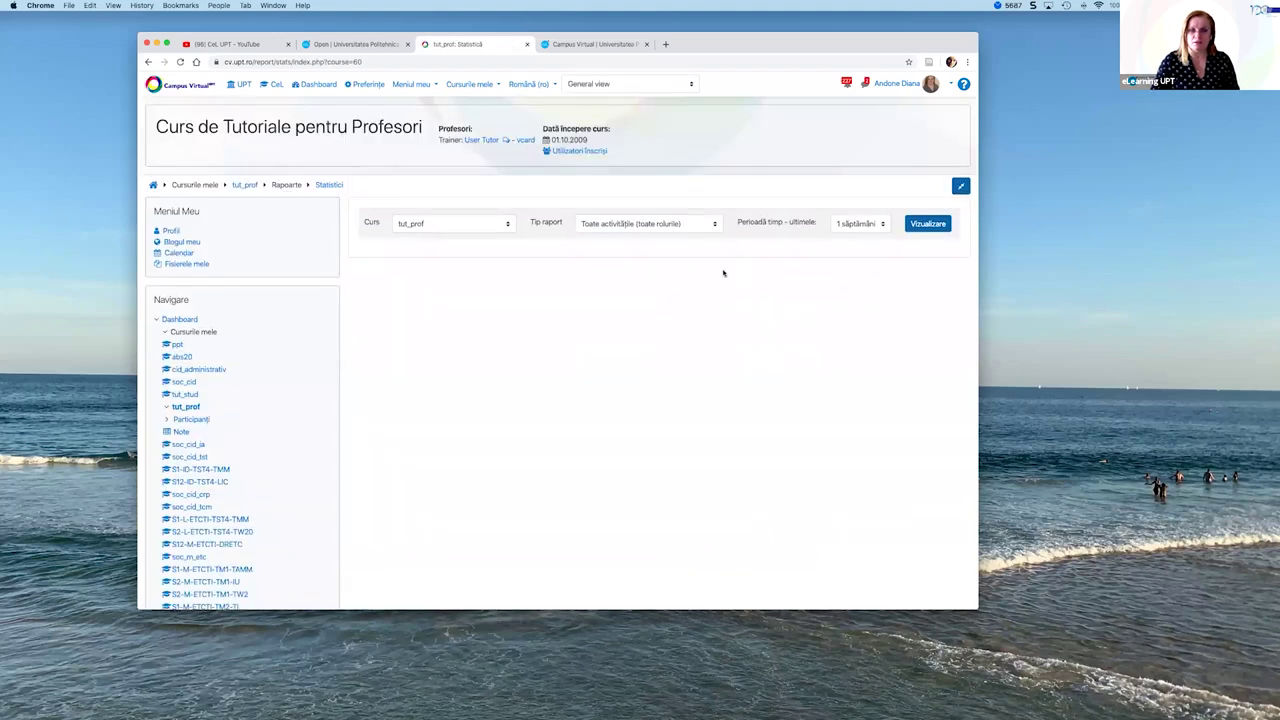
- Generate the tut_prof statistics for Toate activitățile (toate rolurile) Cursant over 1 săptămâni and view the chart and daily table
{"action": "left_click", "coordinate": [491, 226]}
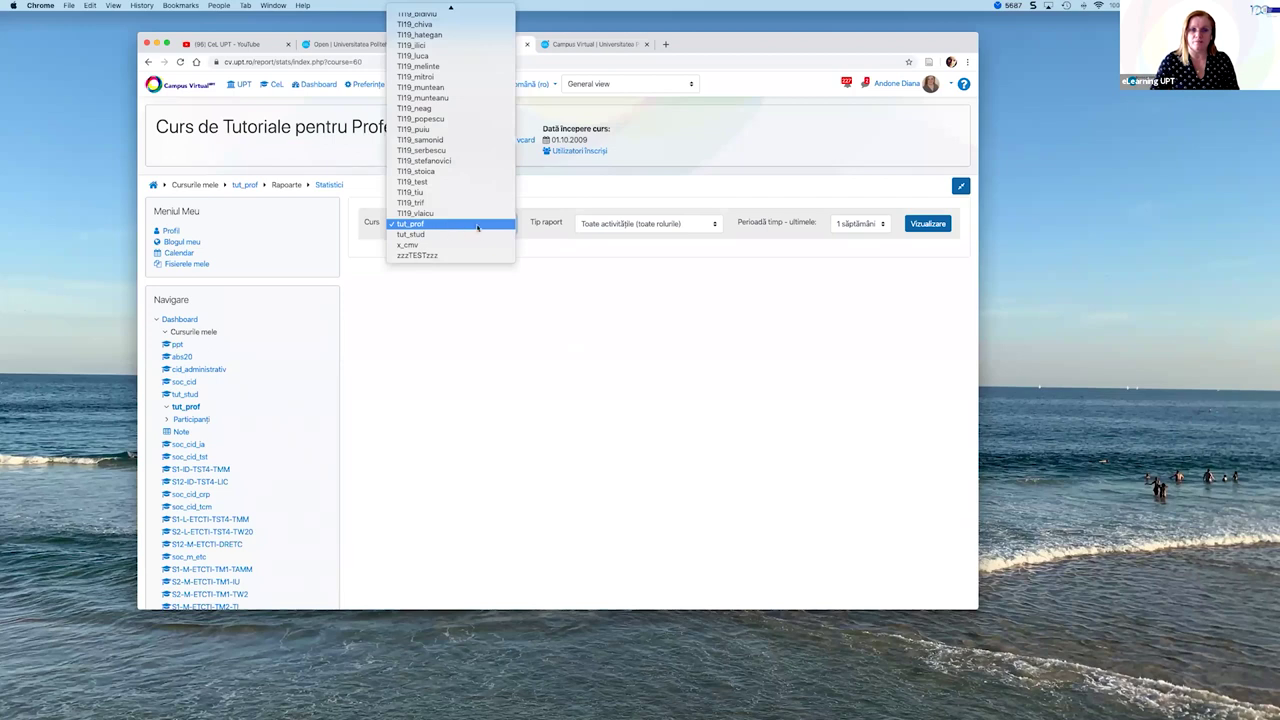
{"action": "left_click", "coordinate": [636, 225]}
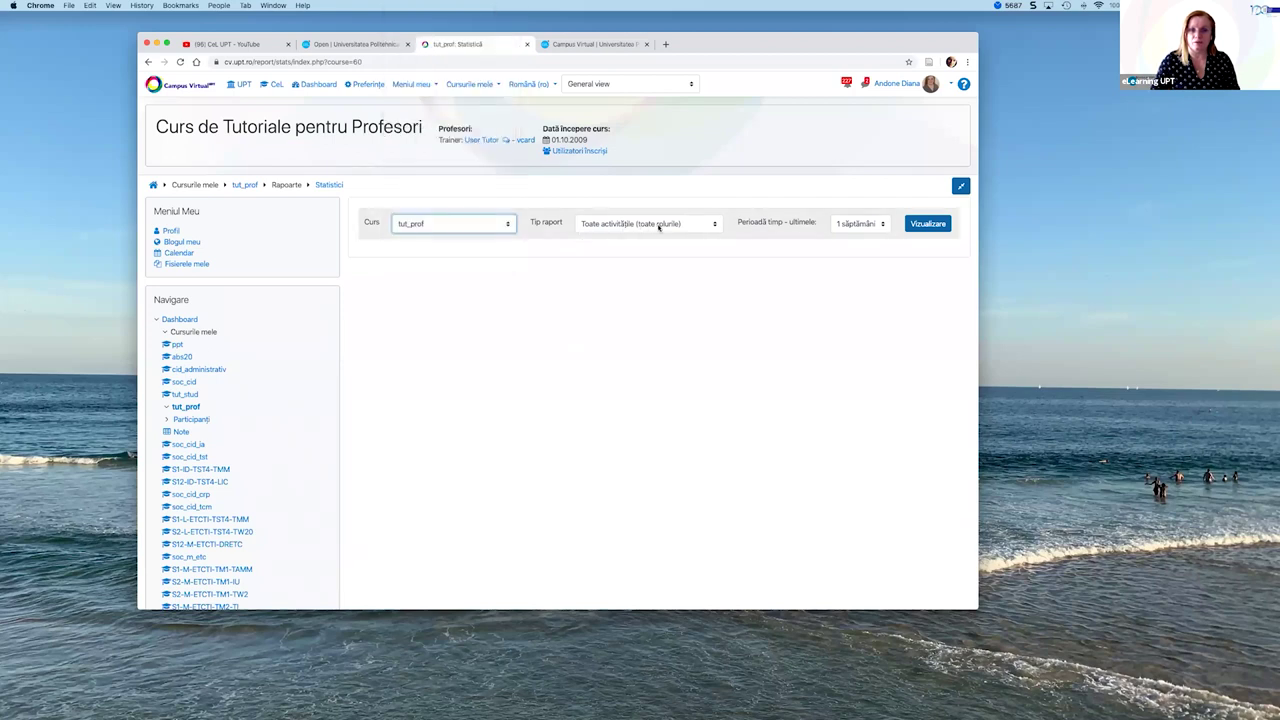
{"action": "left_click", "coordinate": [656, 230]}
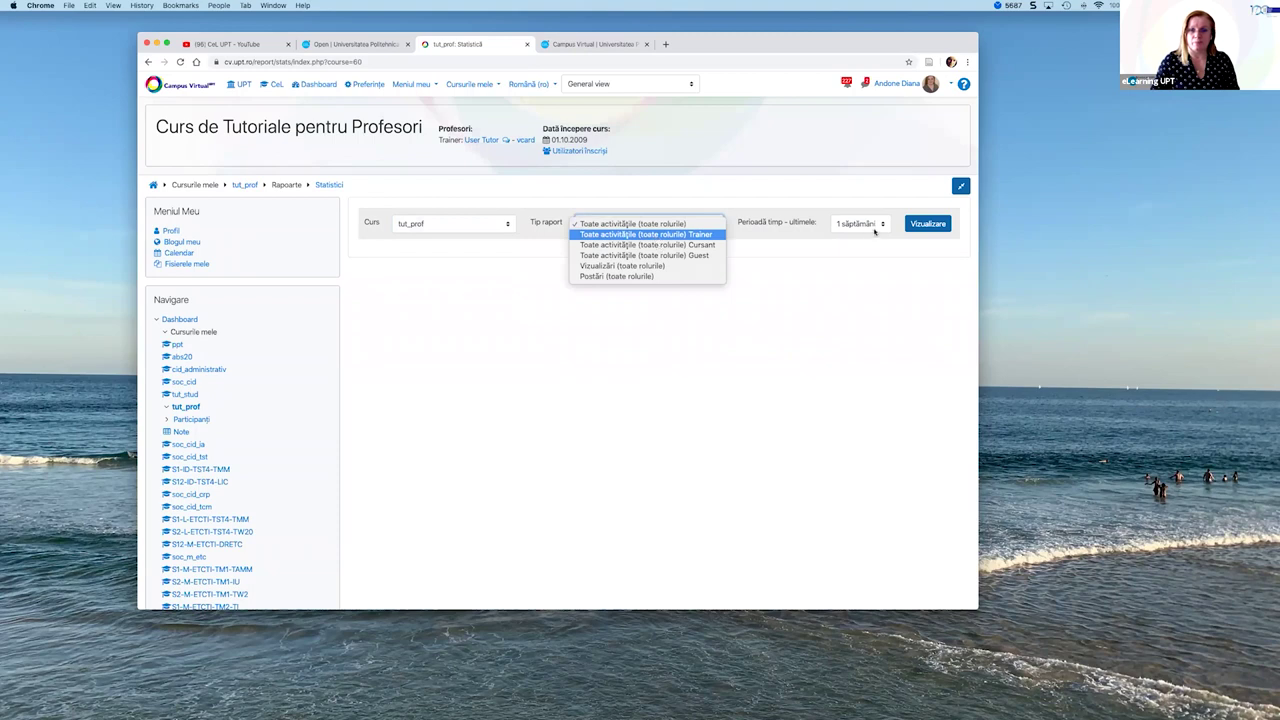
{"action": "left_click", "coordinate": [610, 244]}
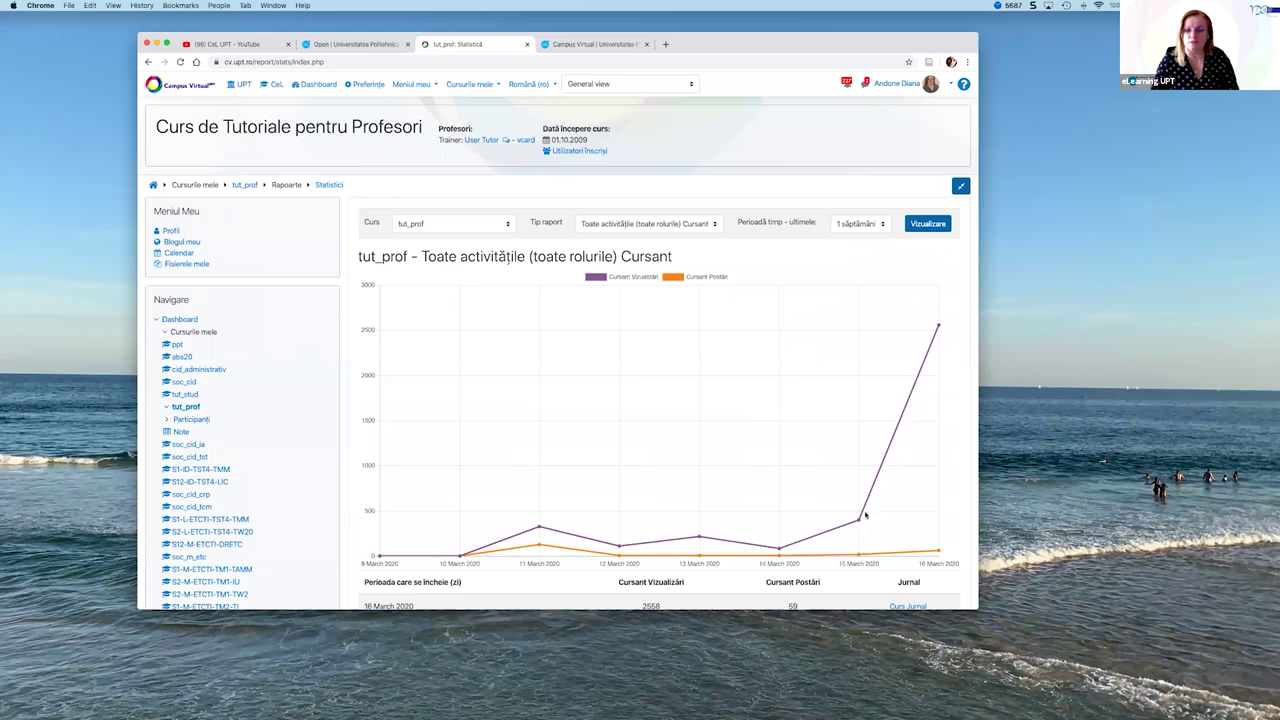
{"action": "scroll", "coordinate": [865, 505], "scroll_direction": "down", "scroll_amount": 1}
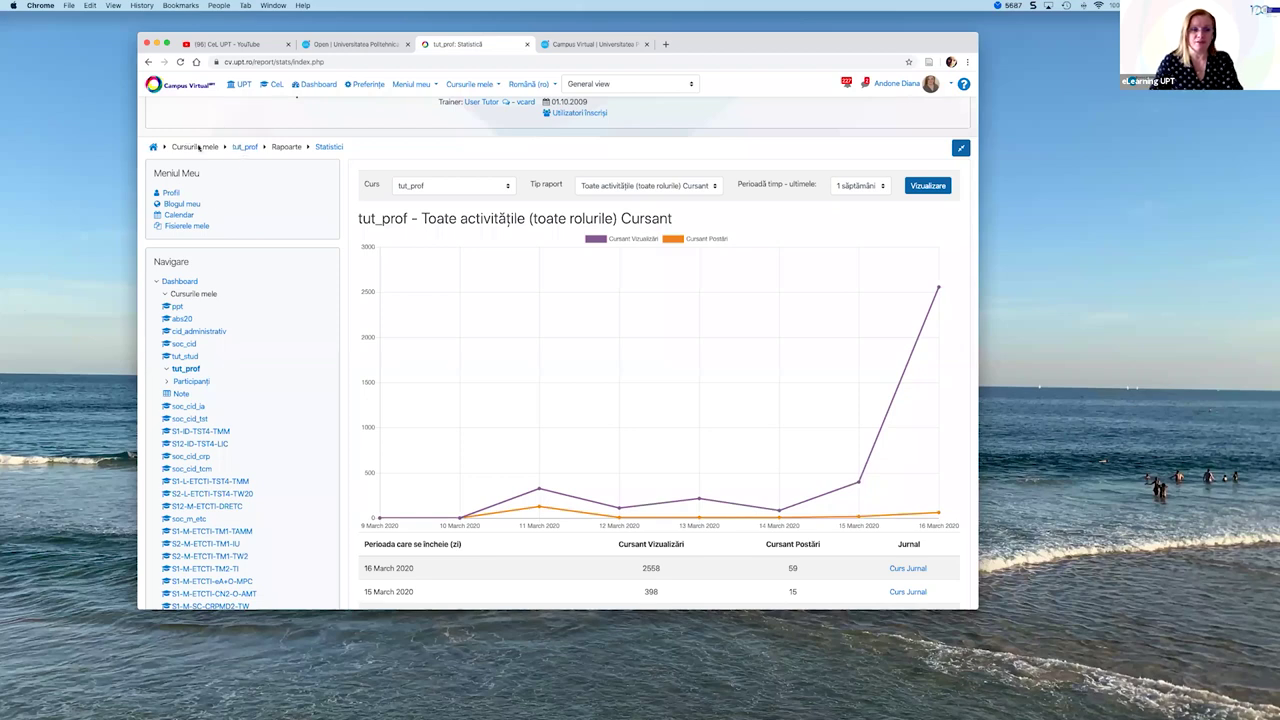
- Return to the tut_prof course page and open the Adaugarea unei activitati sau a unei resurse pe Campusul Virtual video tutorial
{"action": "left_click", "coordinate": [250, 148]}
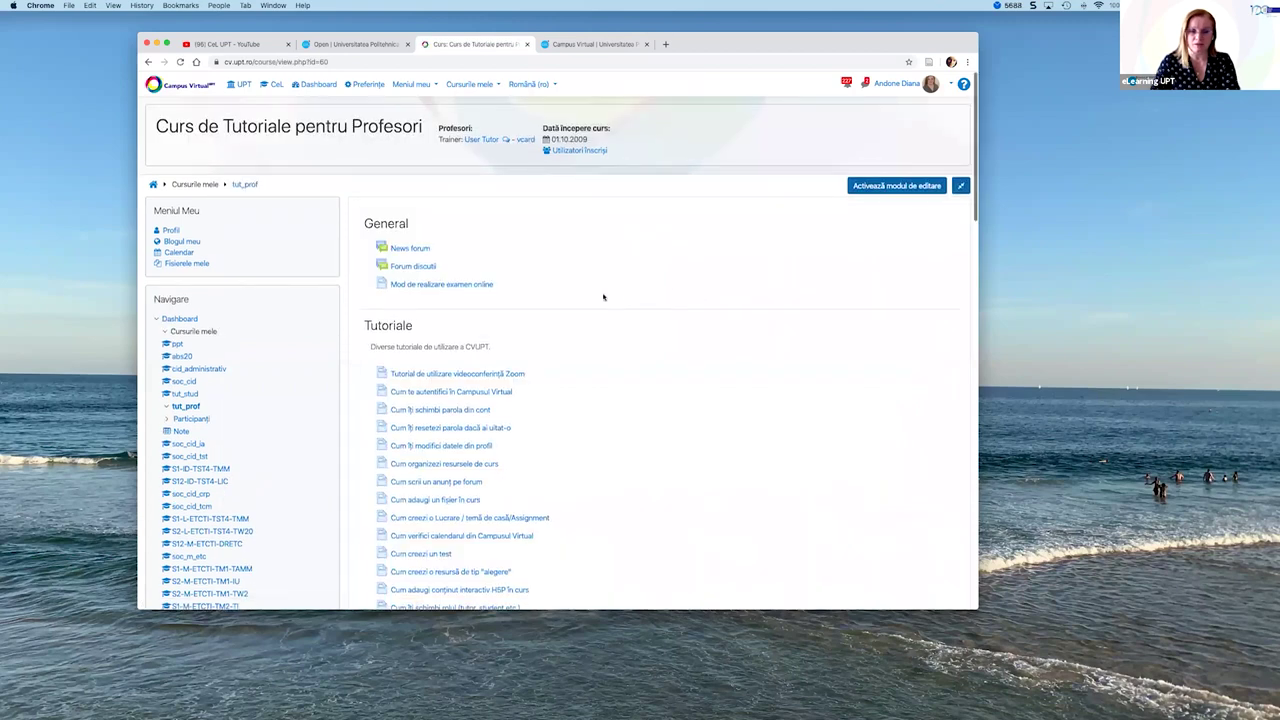
{"action": "scroll", "coordinate": [506, 297], "scroll_direction": "down", "scroll_amount": 1}
{"action": "scroll", "coordinate": [506, 297], "scroll_direction": "down", "scroll_amount": 3}
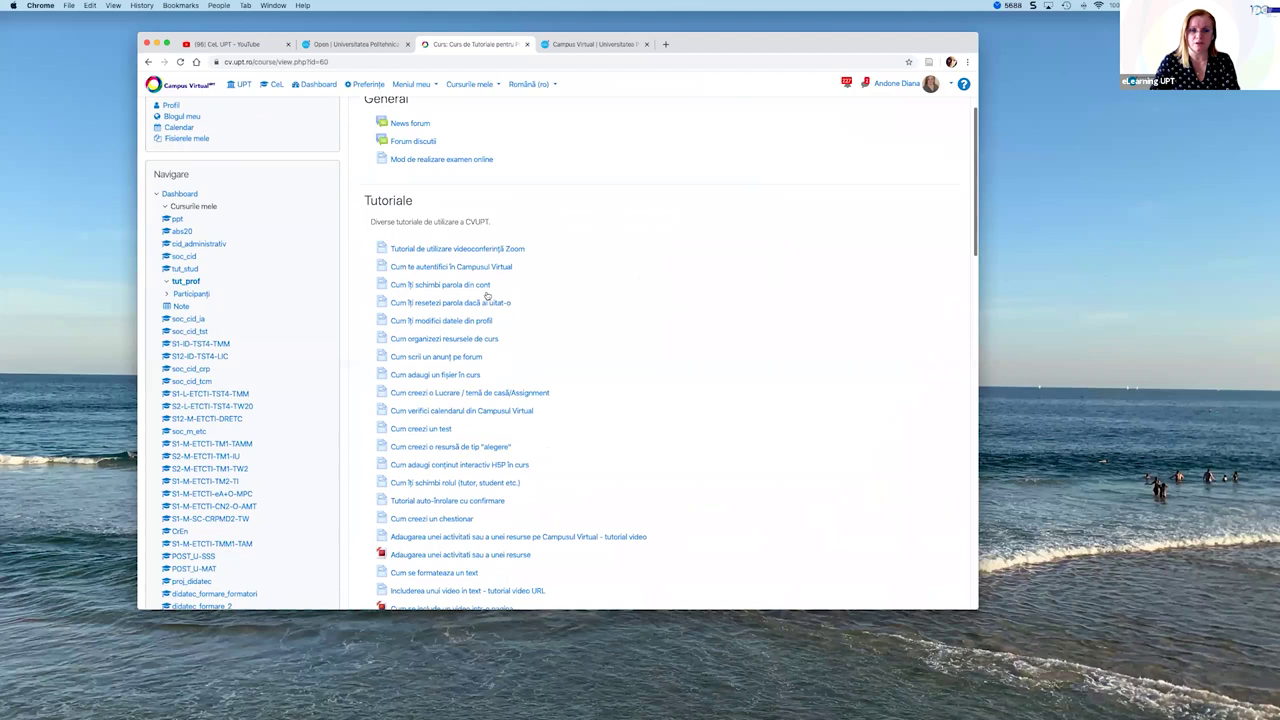
{"action": "scroll", "coordinate": [497, 293], "scroll_direction": "down", "scroll_amount": 2}
{"action": "scroll", "coordinate": [497, 293], "scroll_direction": "down", "scroll_amount": 2}
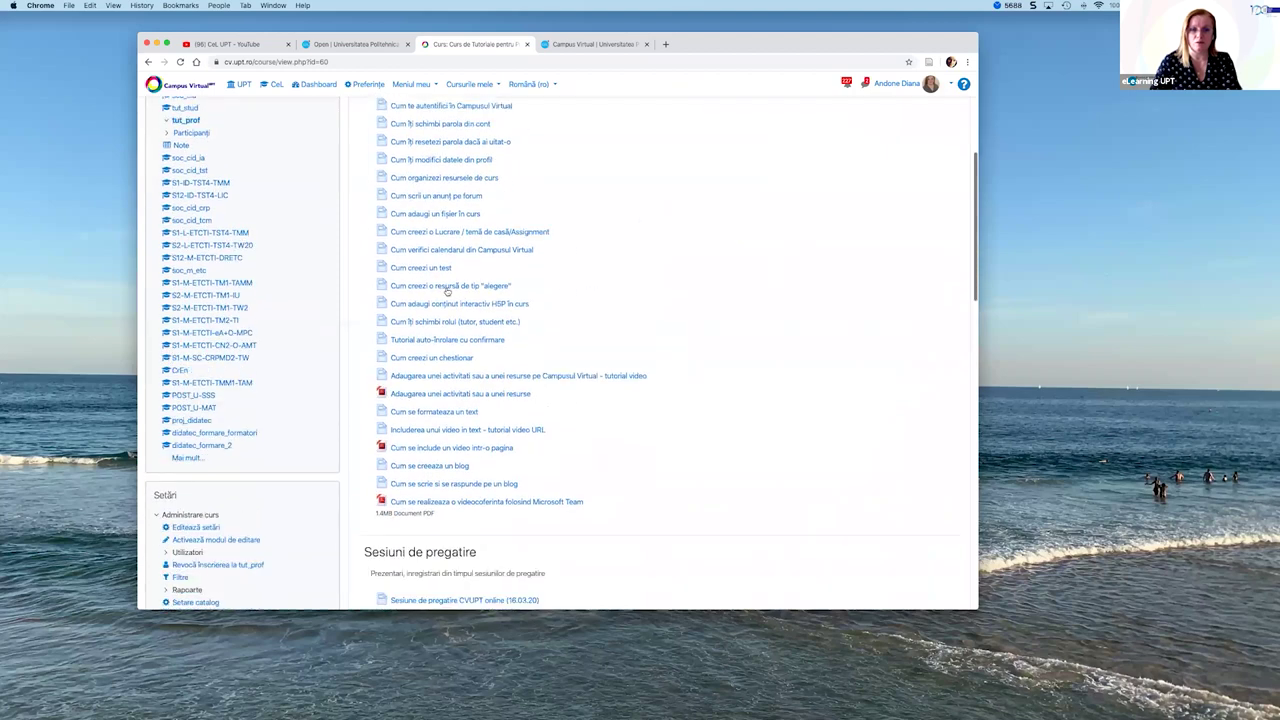
{"action": "scroll", "coordinate": [528, 259], "scroll_direction": "down", "scroll_amount": 2}
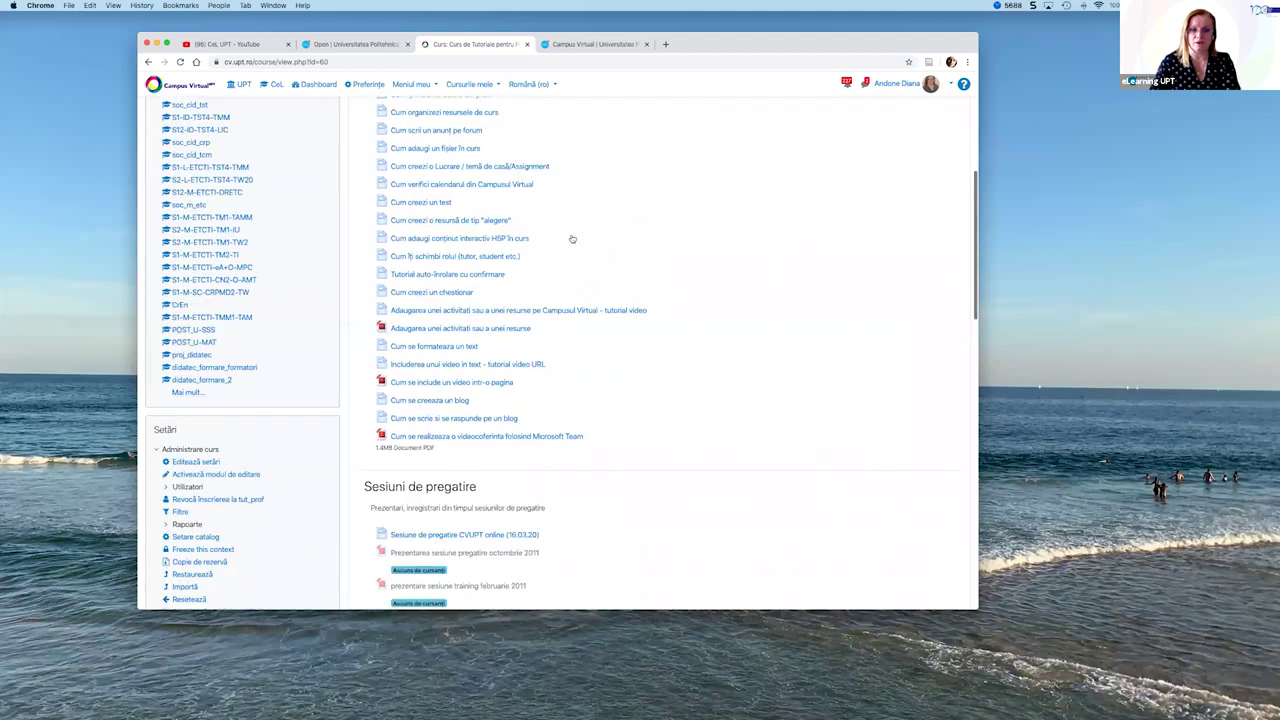
{"action": "scroll", "coordinate": [670, 242], "scroll_direction": "down", "scroll_amount": 2}
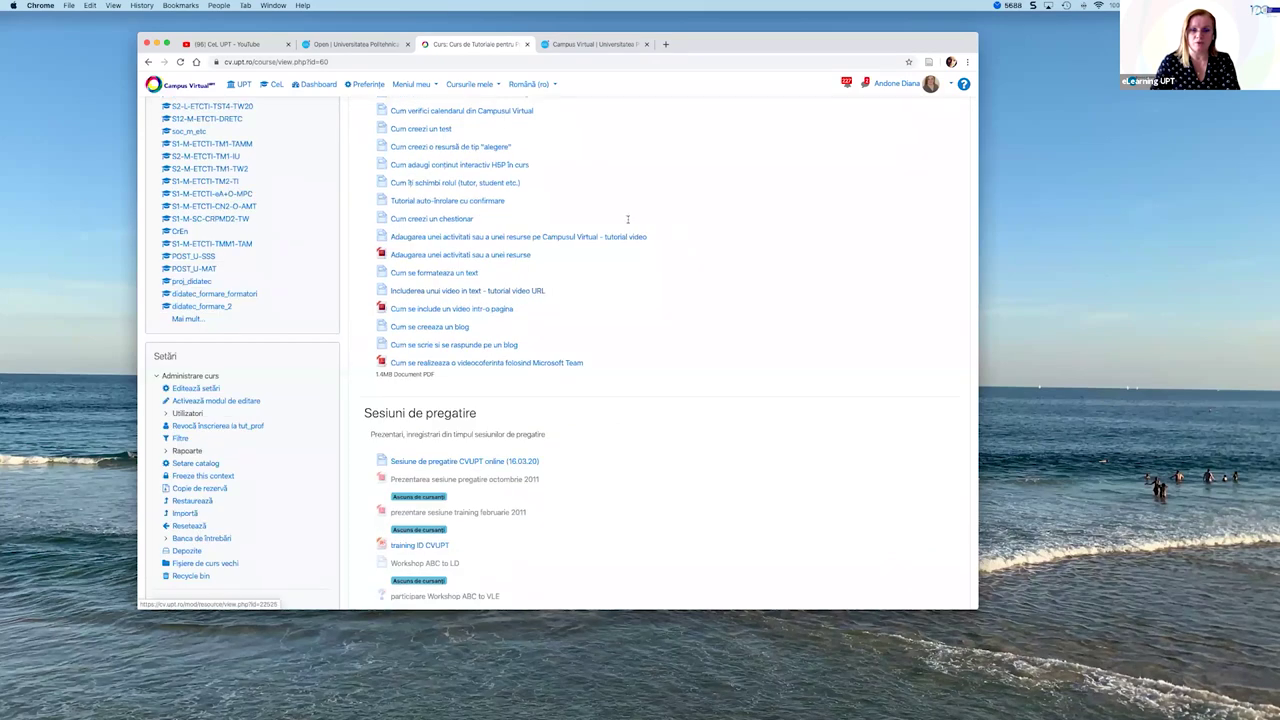
{"action": "left_click", "coordinate": [607, 244]}
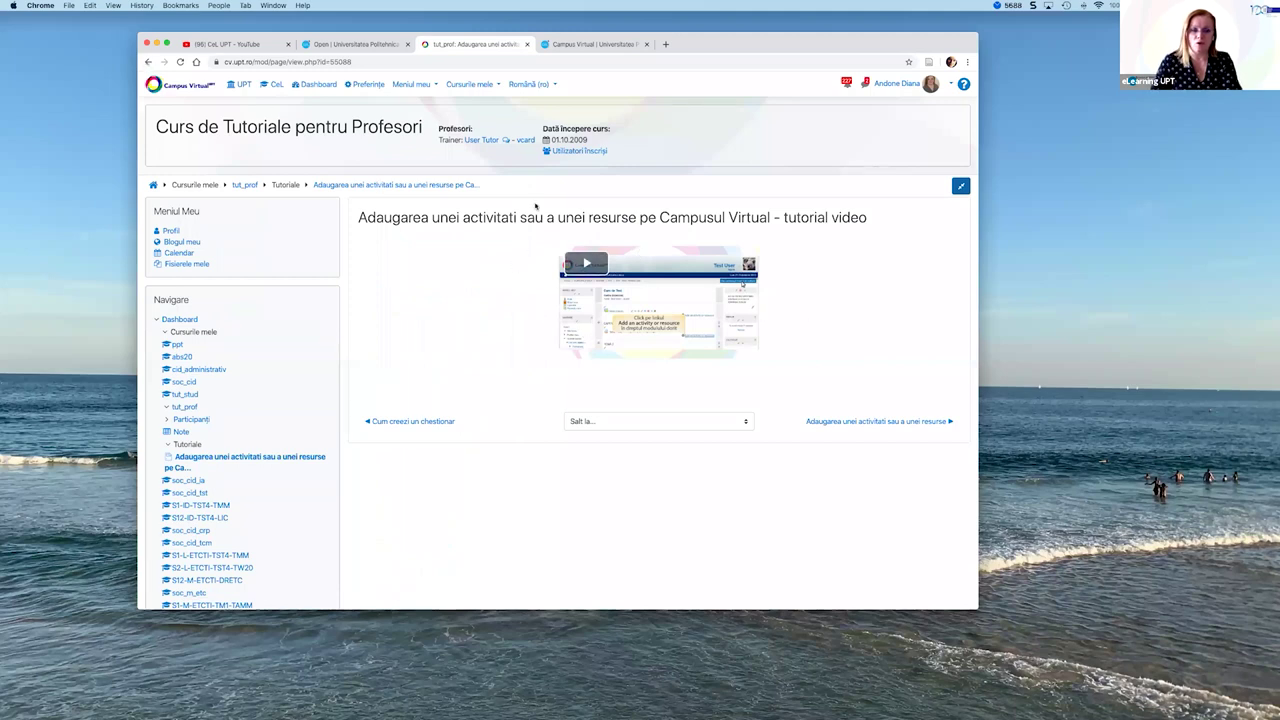
- View the Includerea unui video in text - tutorial video URL page and return to the tutorial list of the tut_prof course
{"action": "left_click", "coordinate": [605, 337]}
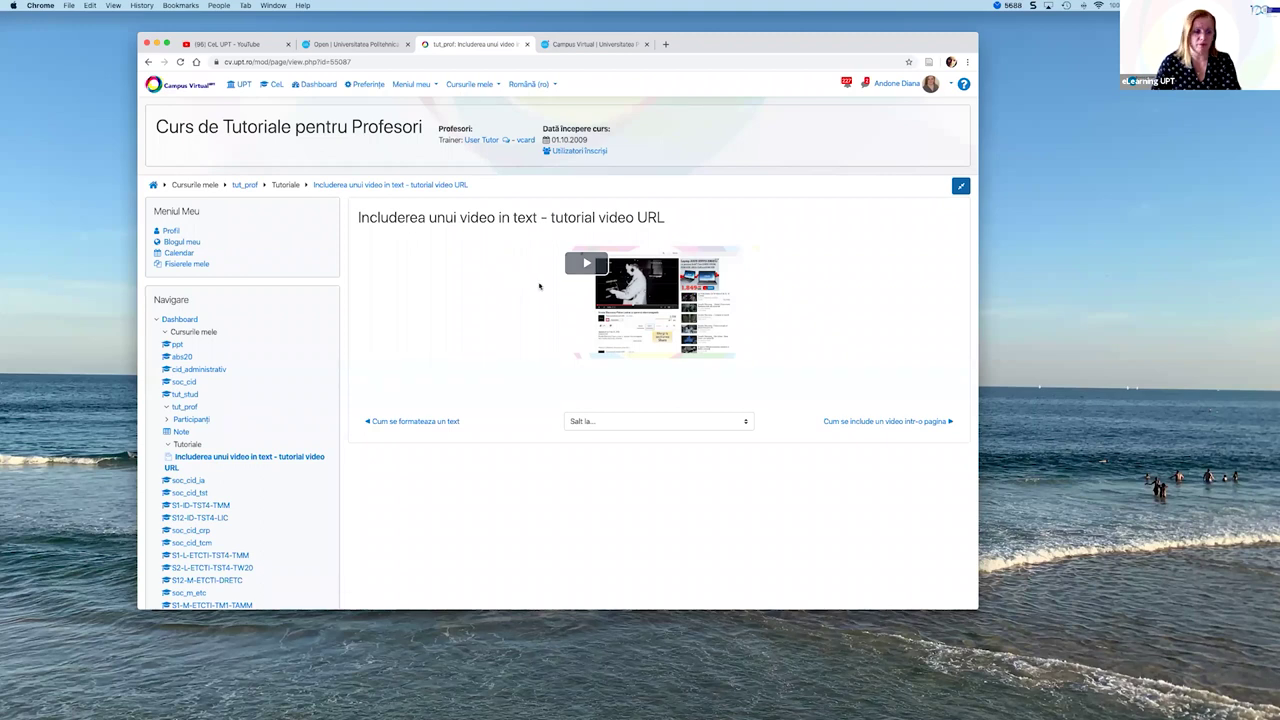
{"action": "left_click", "coordinate": [373, 126]}
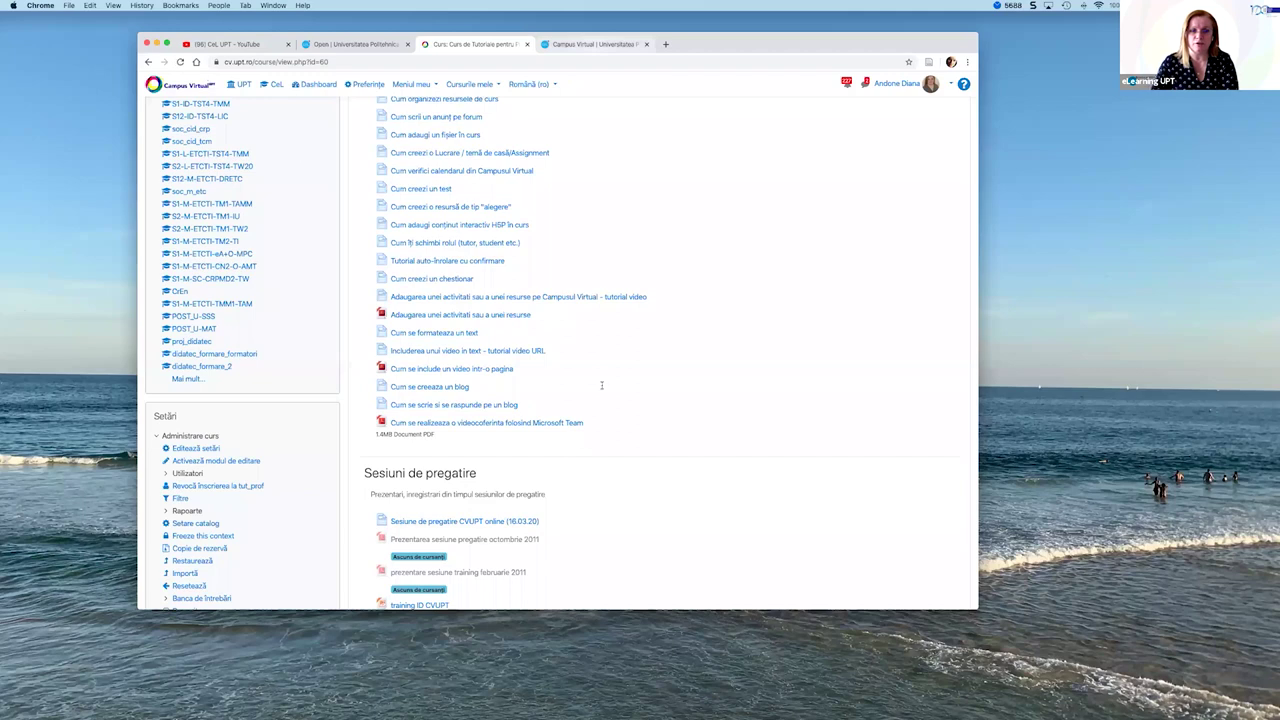
- Switch to the Campus Virtual page on the CeL website and review its platform description and its feed of recent posts
{"action": "key", "text": "ctrl+Tab"}
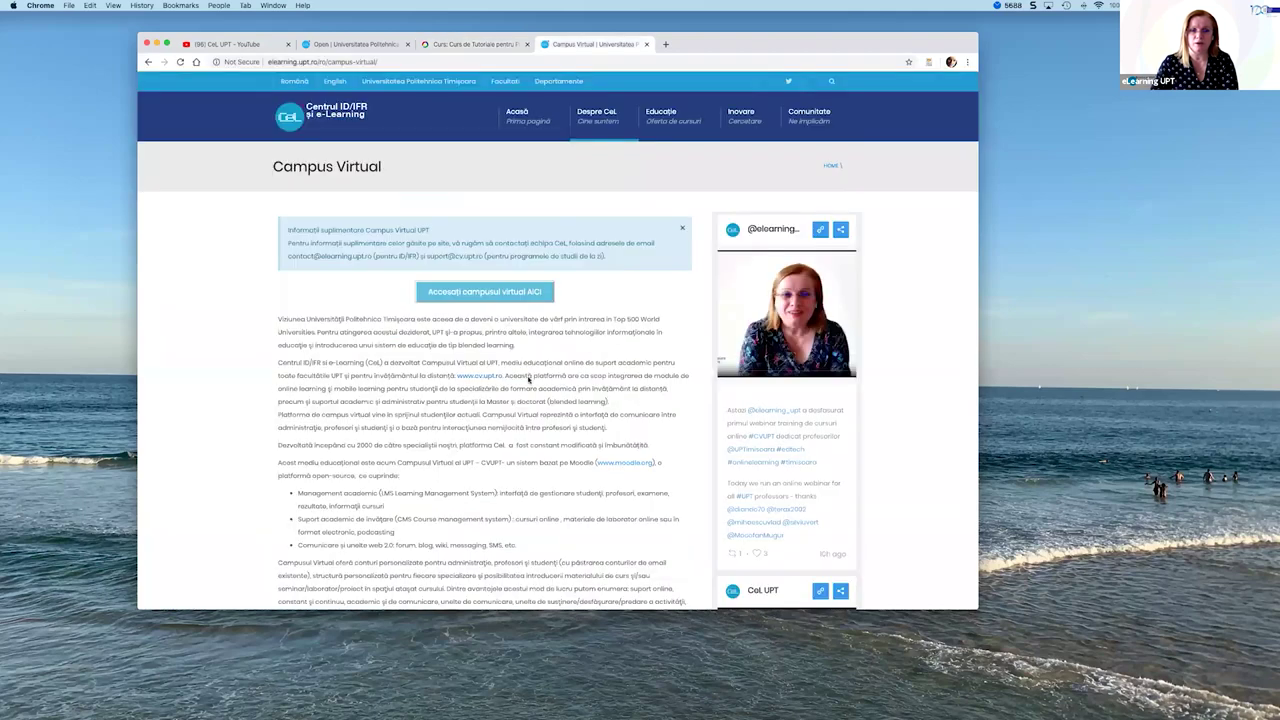
{"action": "key", "text": "super+r"}
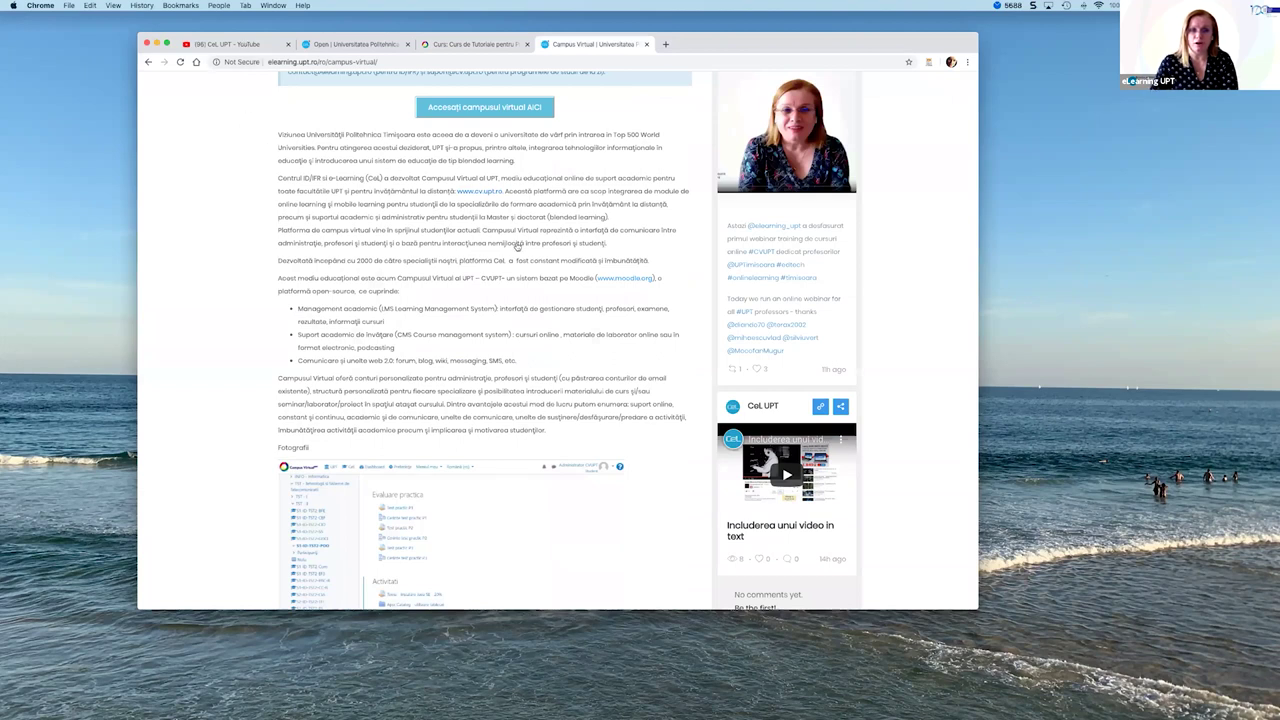
- Switch to the CeL UPT YouTube channel, browse its uploaded videos, and return to its created playlists
{"action": "key", "text": "ctrl+Tab"}
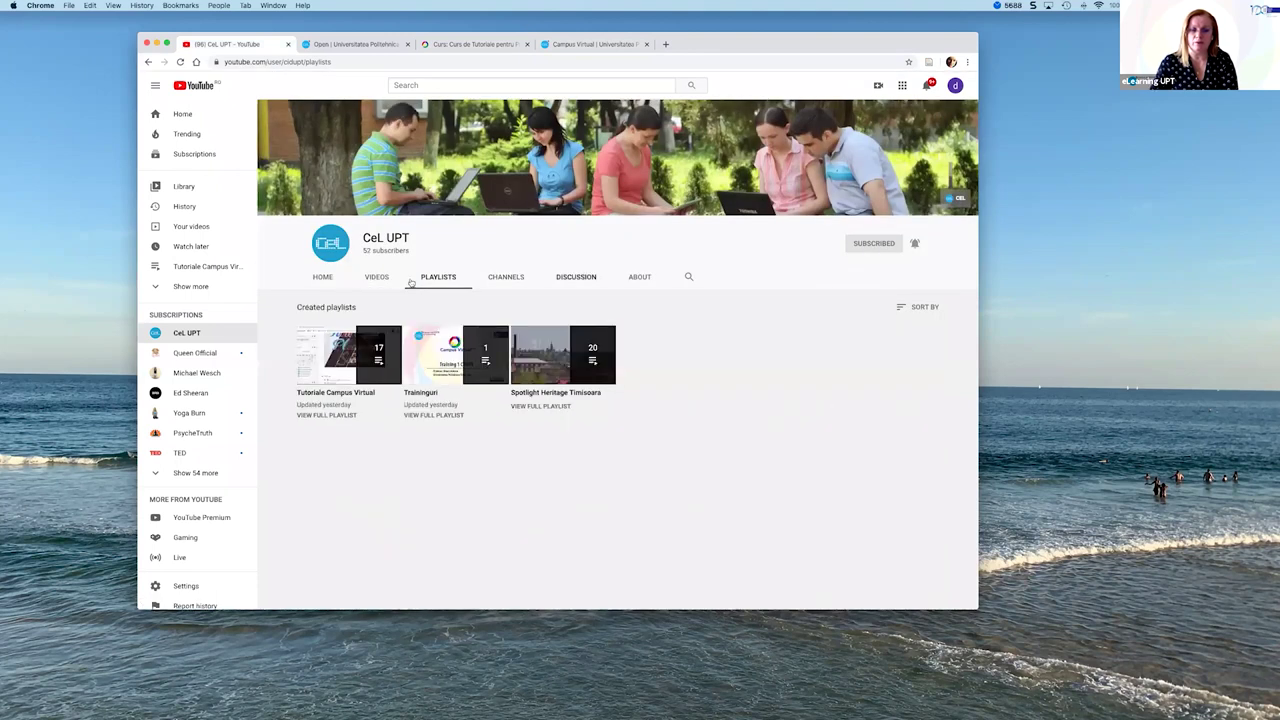
{"action": "key", "text": "super+bracketleft"}
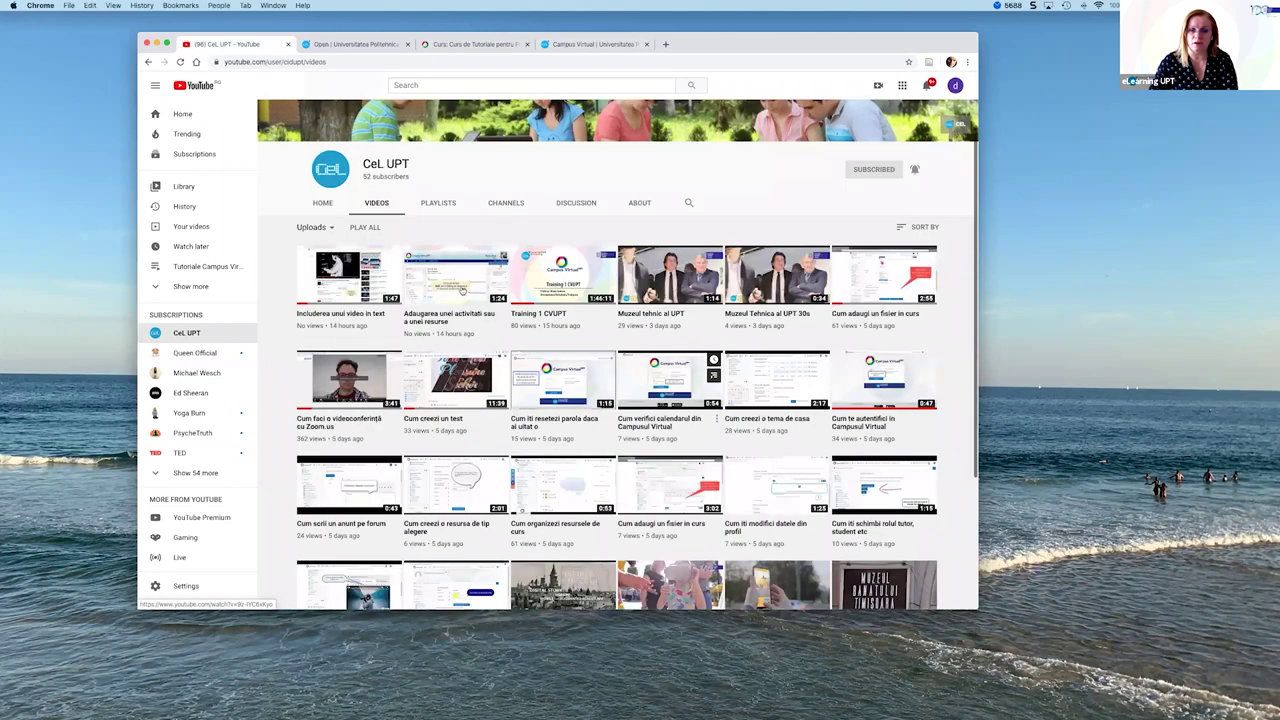
{"action": "scroll", "coordinate": [487, 300], "scroll_direction": "down", "scroll_amount": 3}
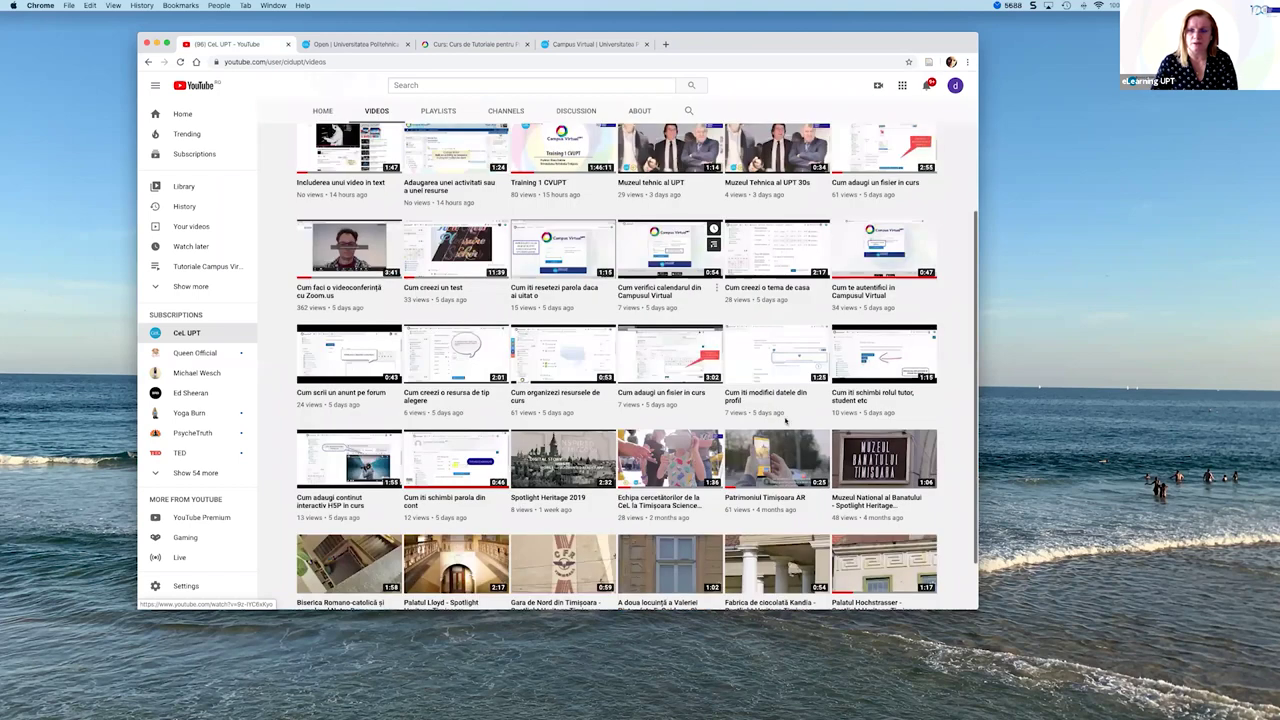
{"action": "key", "text": "super+bracketright"}
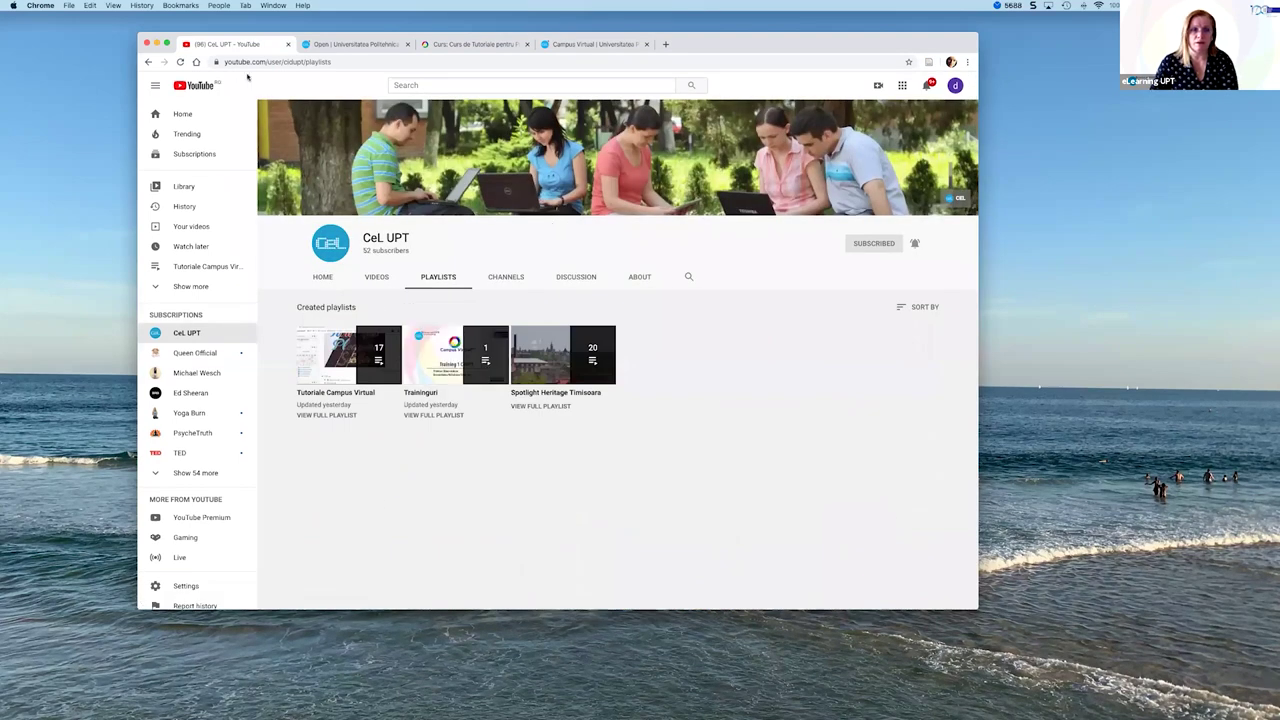